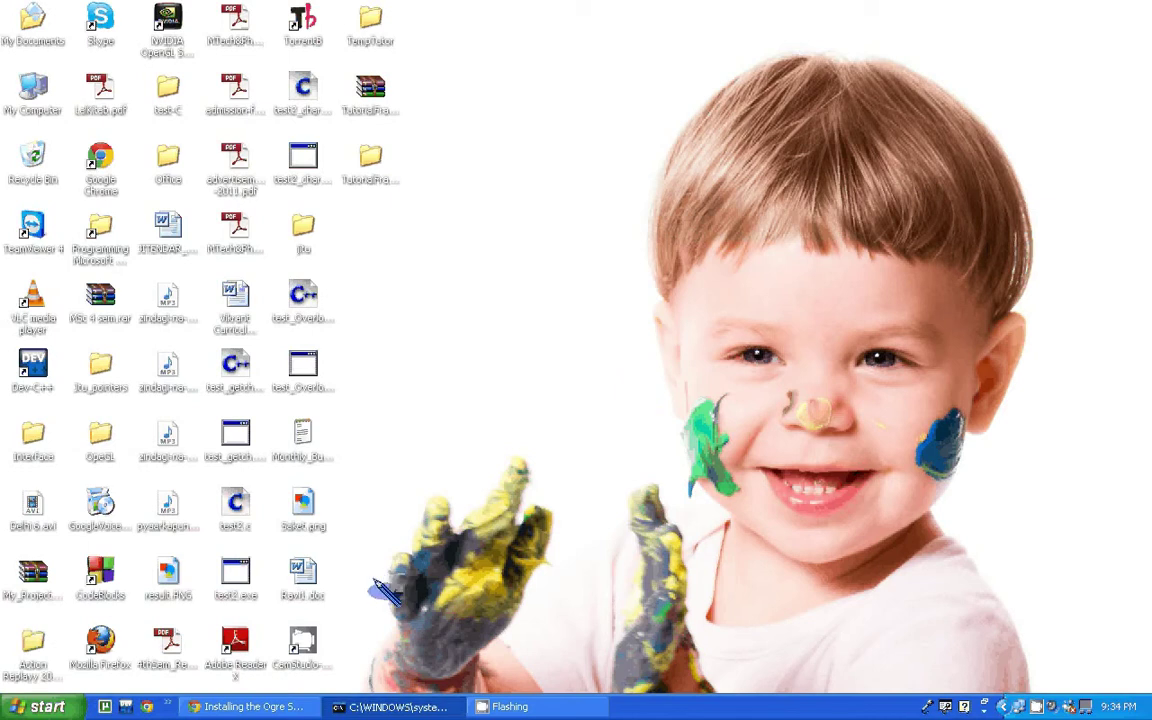
- Review the Ogre SDK installation page in Chrome, then hide it to show the desktop
click(240, 706)
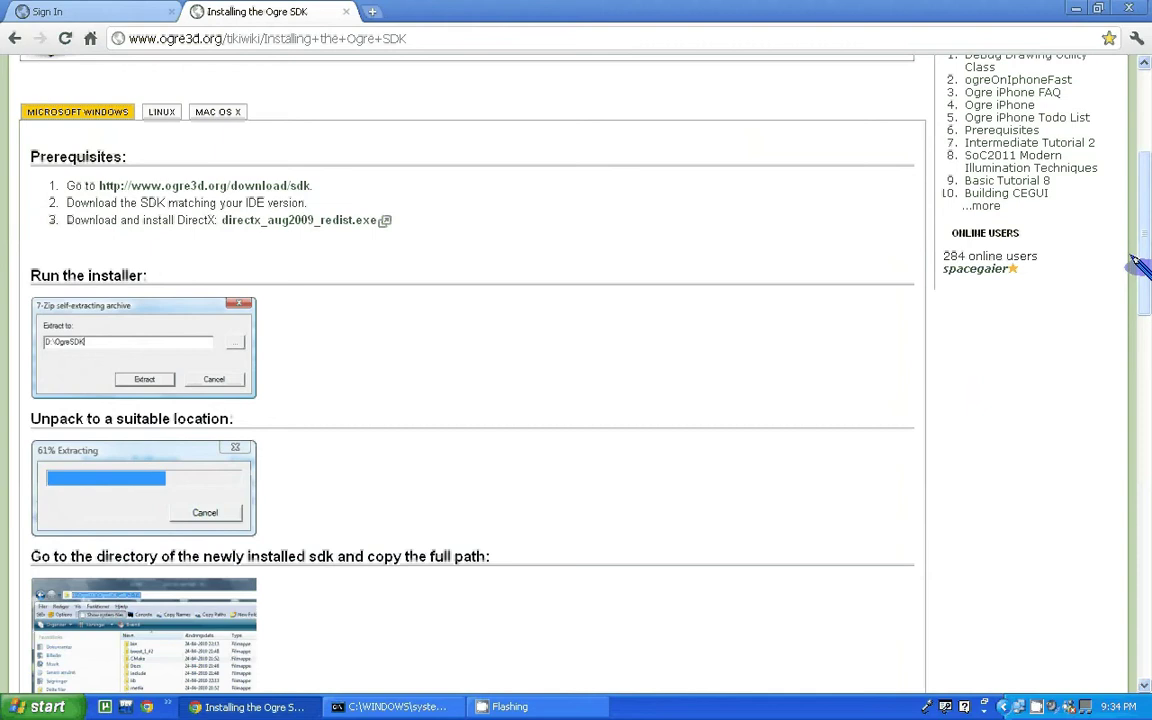
scroll(1134, 240, up, 1)
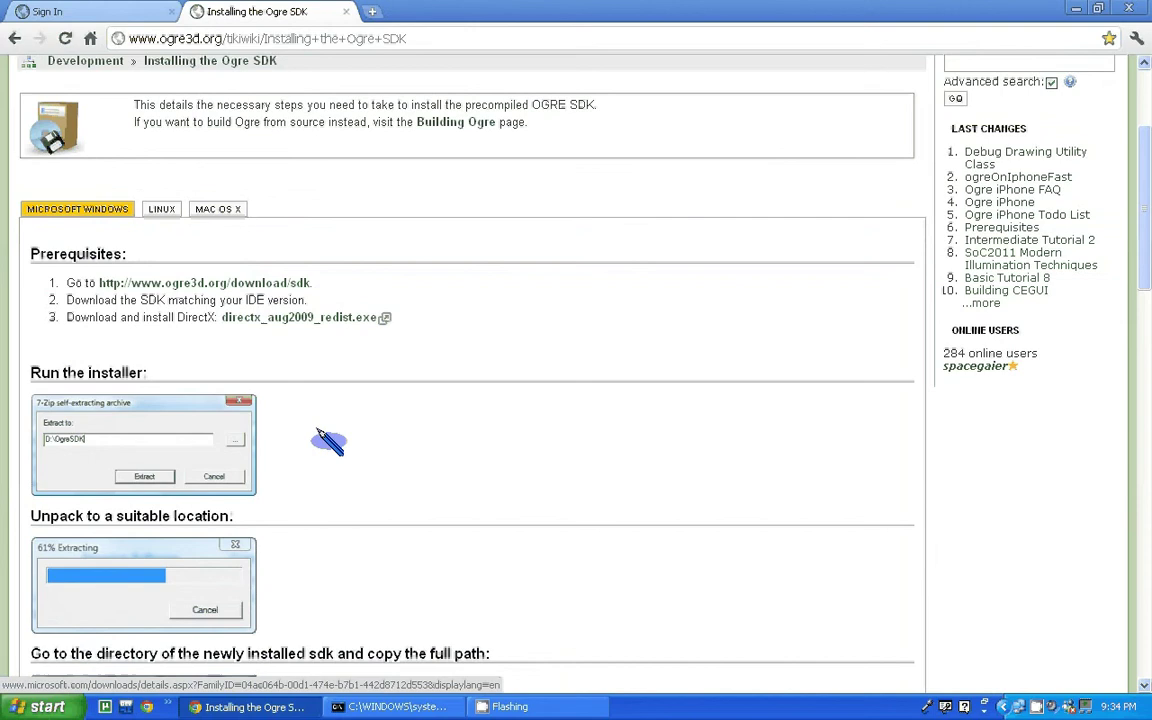
click(262, 706)
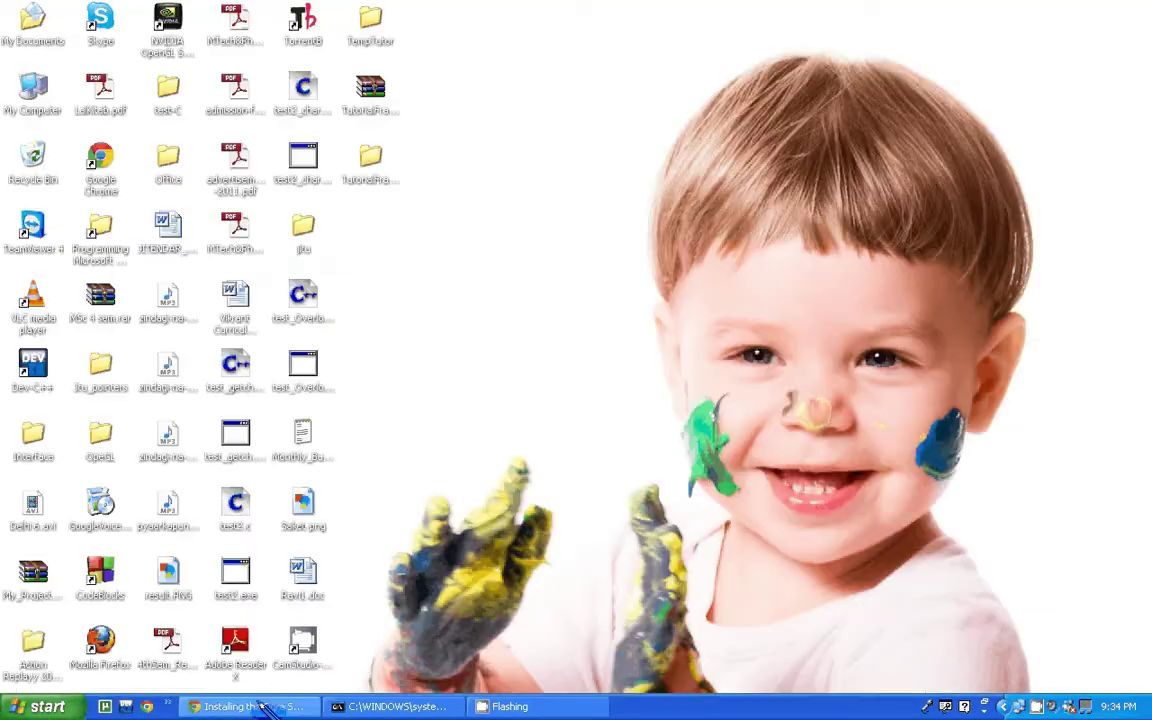
- Browse from My Computer to D:\Ogre3D\Ogre_VC9_V1-7-2\OgreSDK_vc9_v1-7-2
click(60, 702)
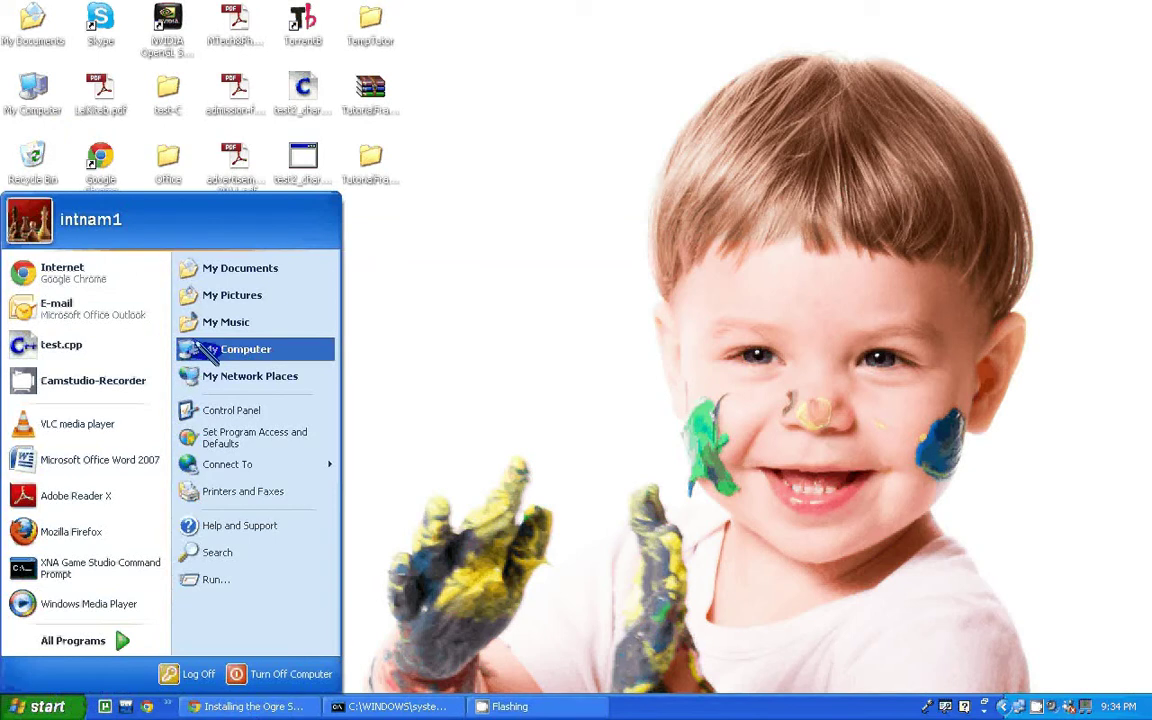
click(210, 350)
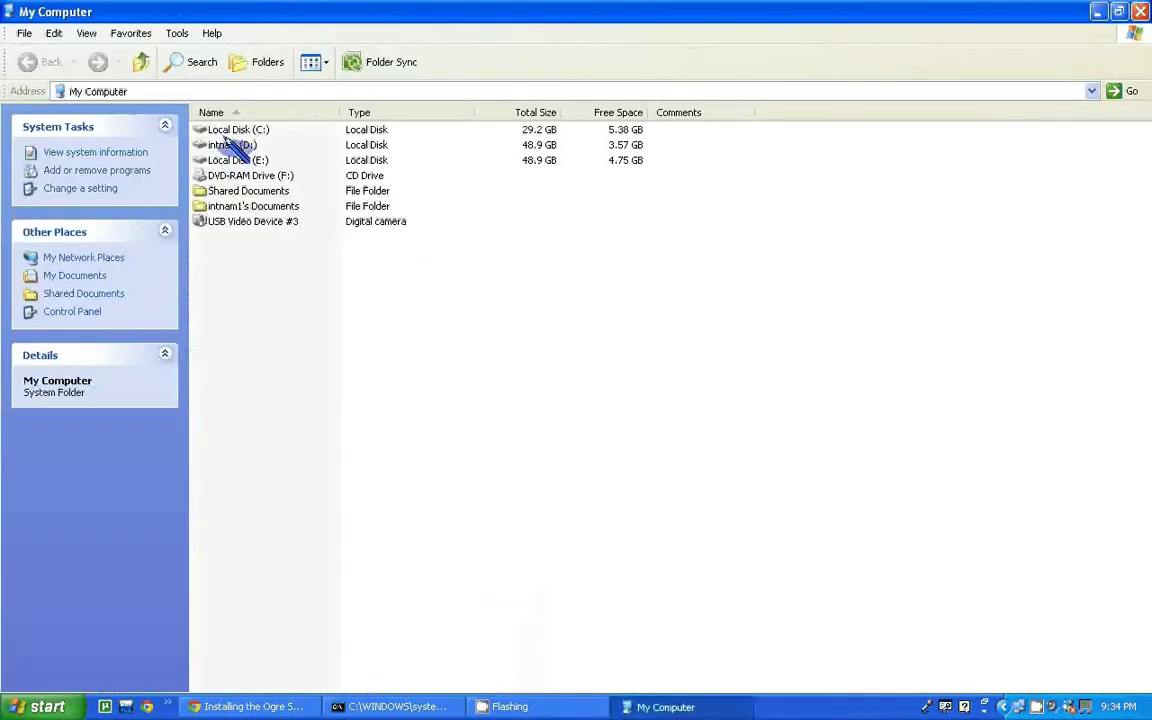
double_click(232, 146)
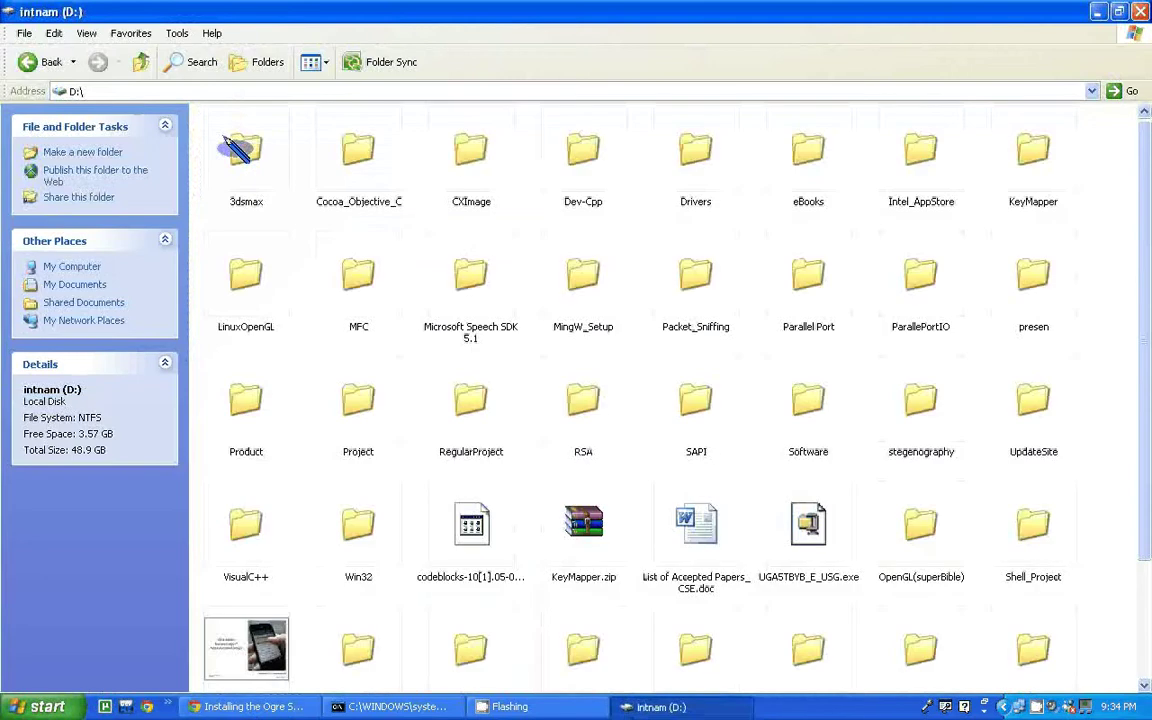
scroll(820, 528, down, 3)
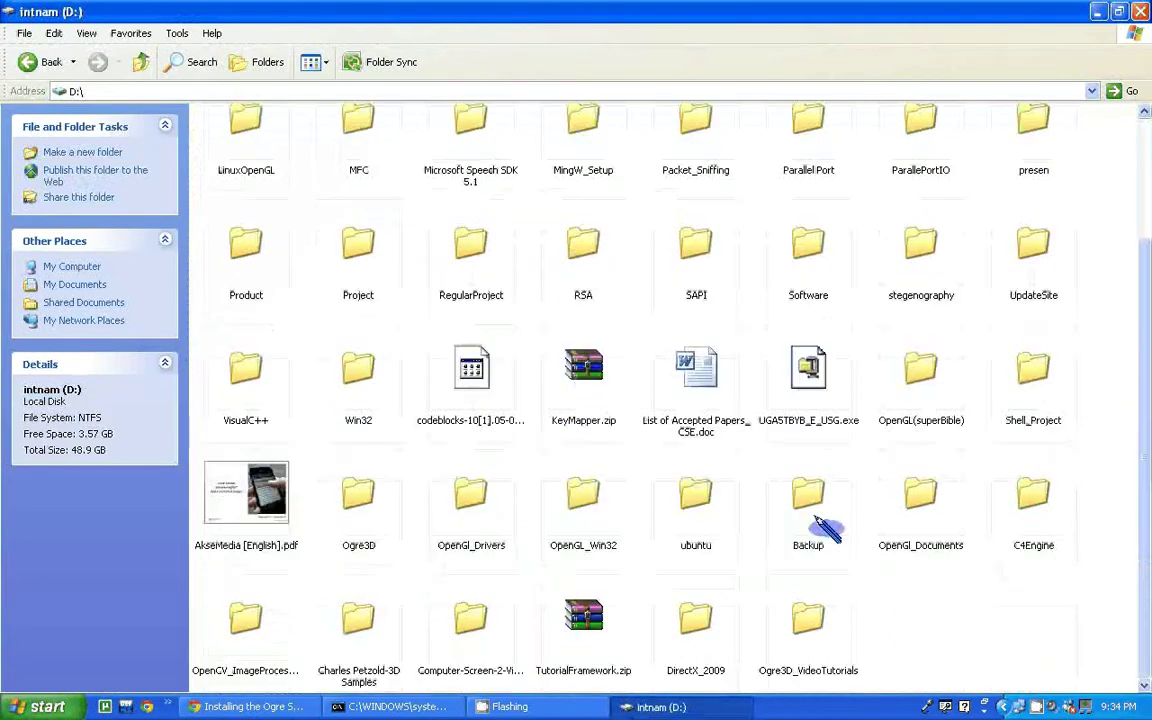
double_click(360, 490)
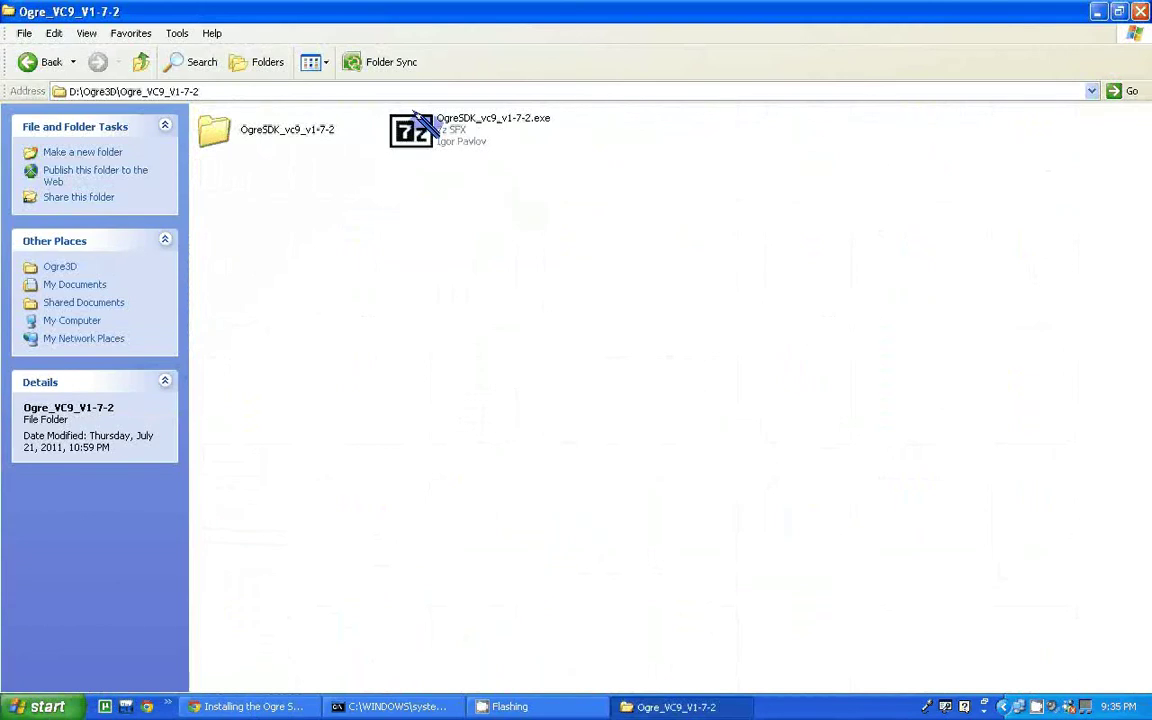
click(422, 125)
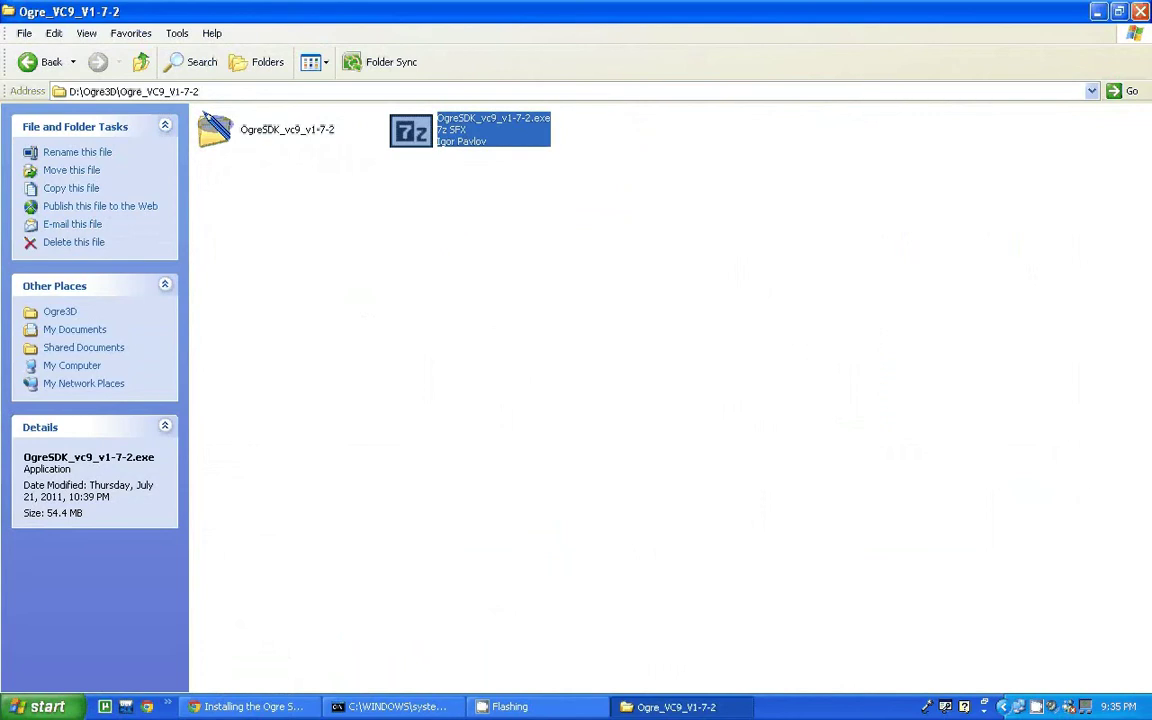
double_click(208, 124)
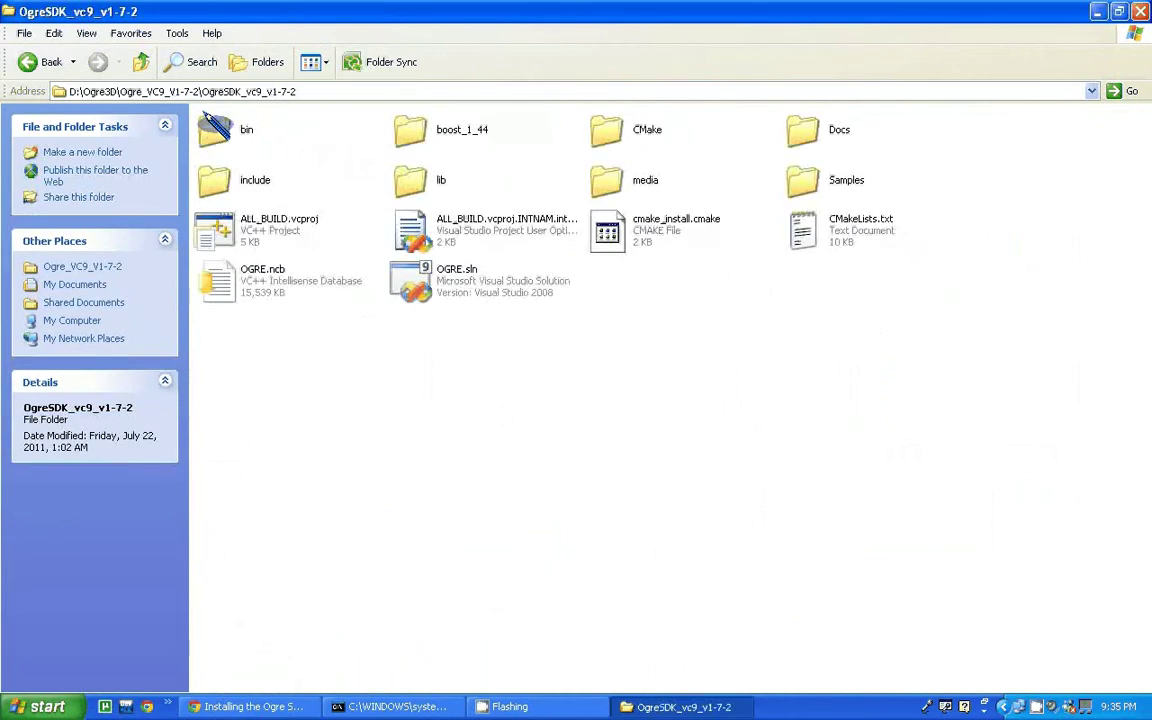
- Step back up through Ogre_VC9_V1-7-2 and Ogre3D to the D: drive root
click(28, 52)
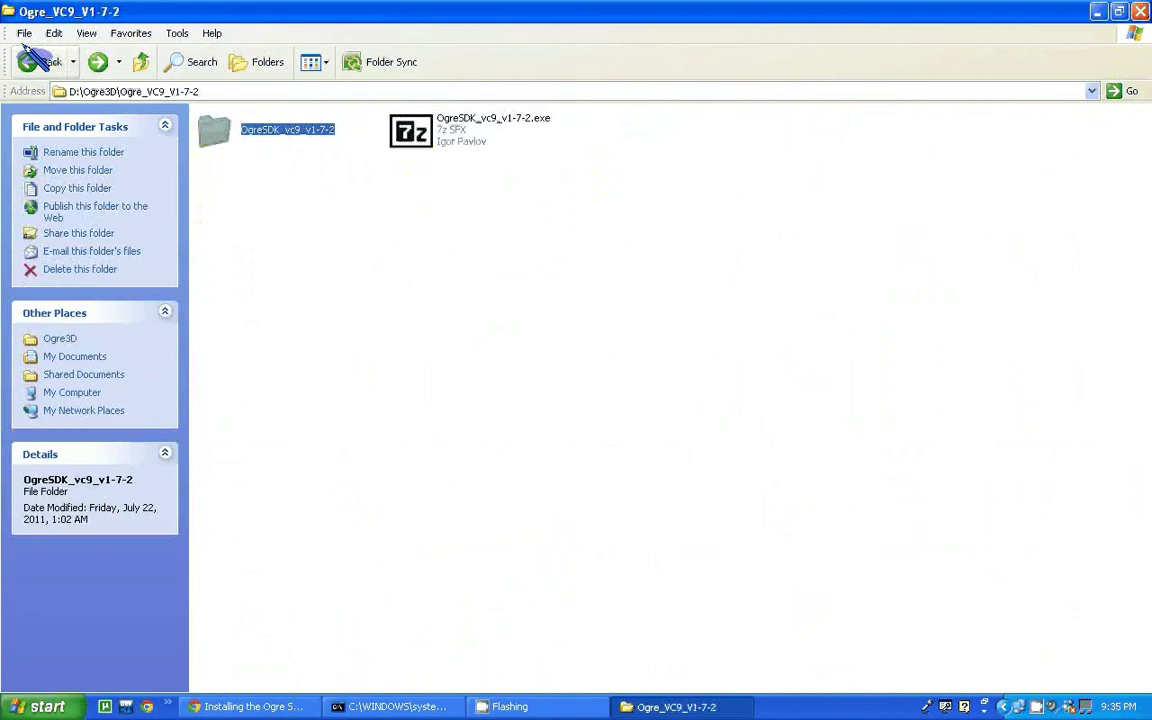
click(28, 52)
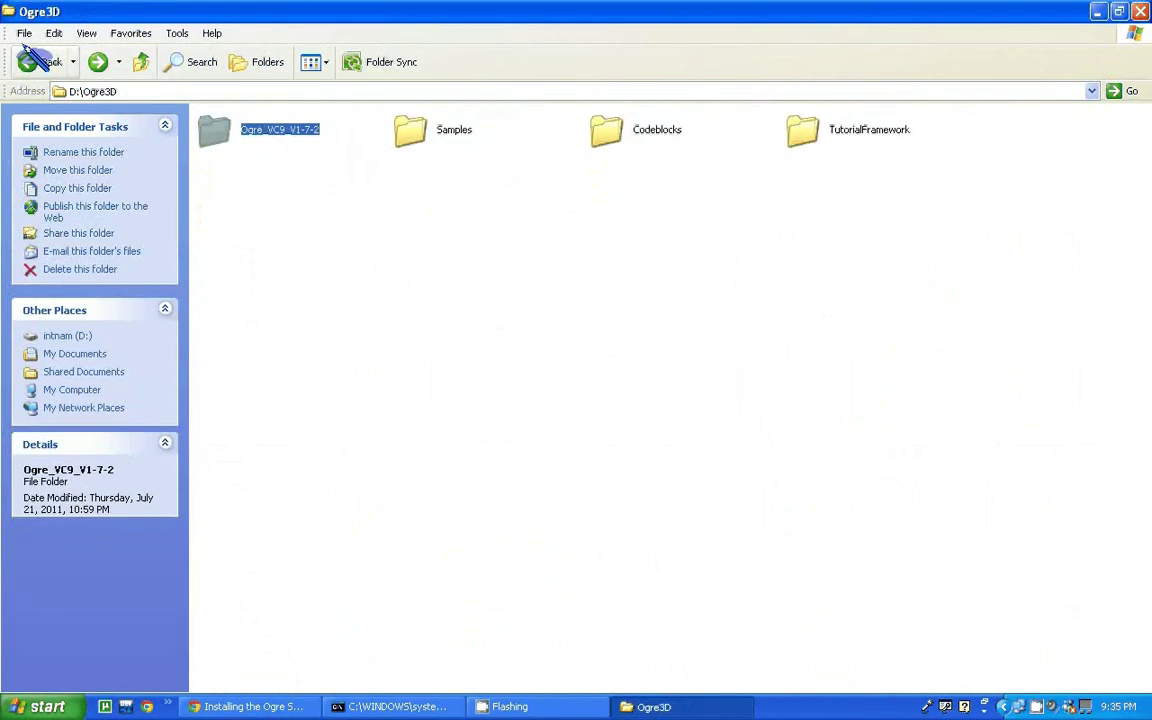
click(28, 52)
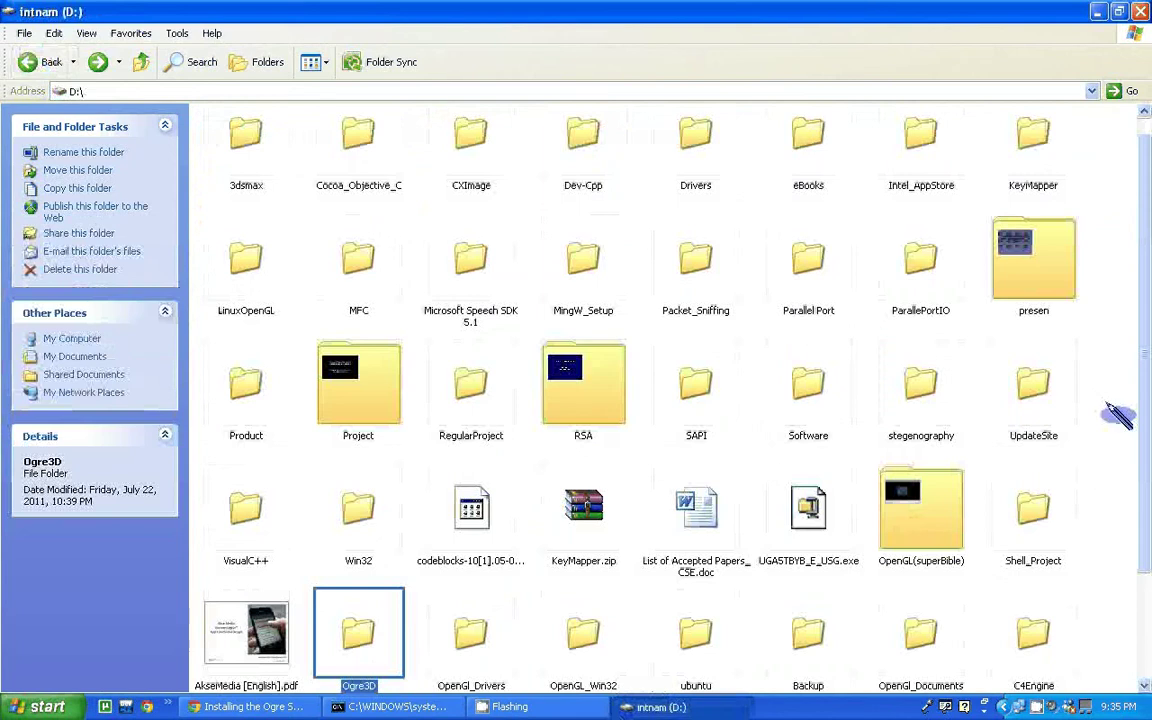
- Open D:\DirectX_2009\directx_aug2009_redist, select DXSETUP.exe, and minimize the Explorer window
drag(1138, 373, 1135, 465)
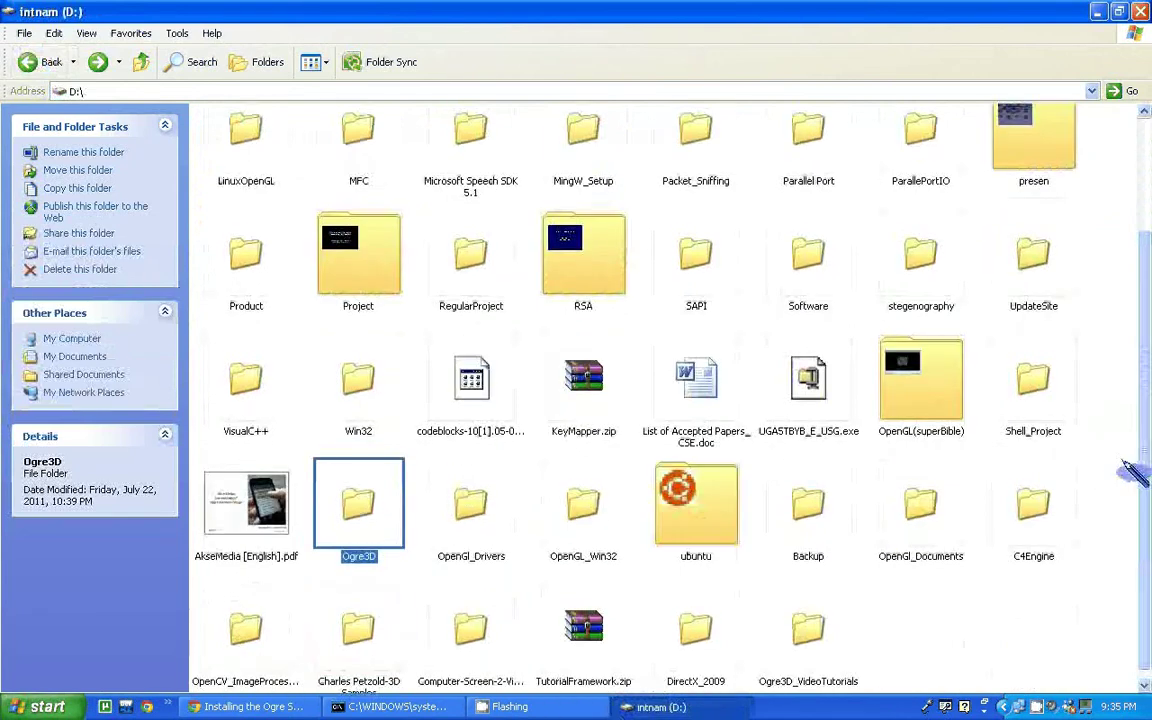
double_click(706, 628)
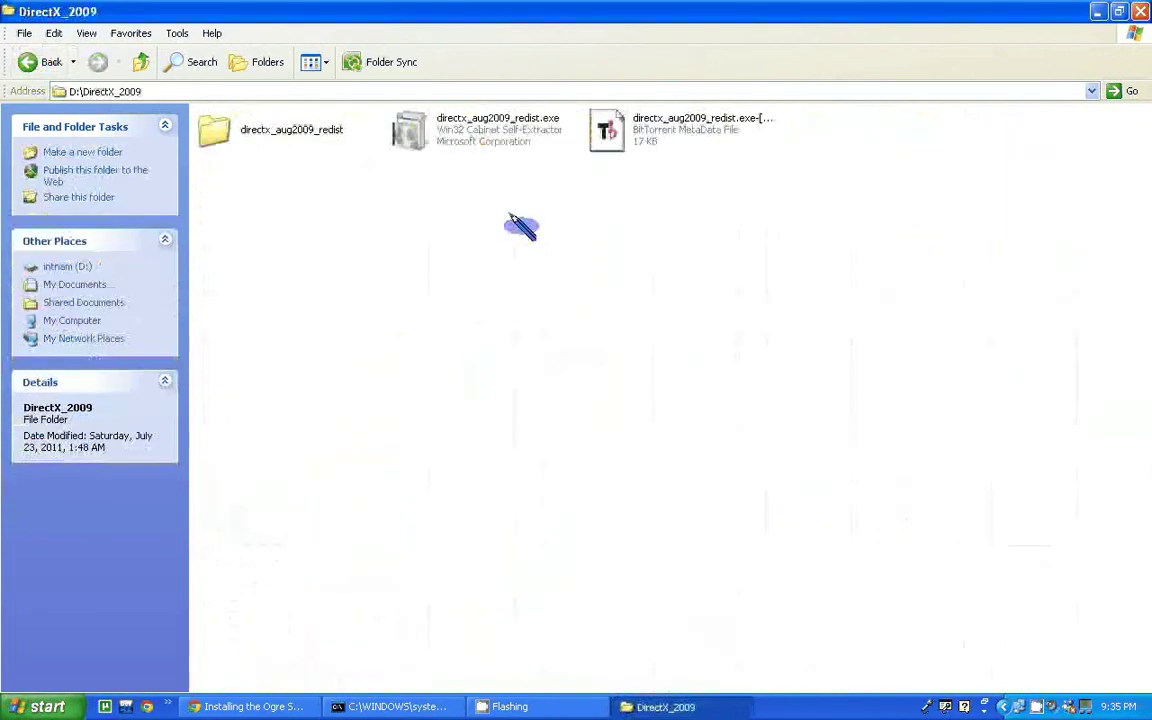
click(441, 118)
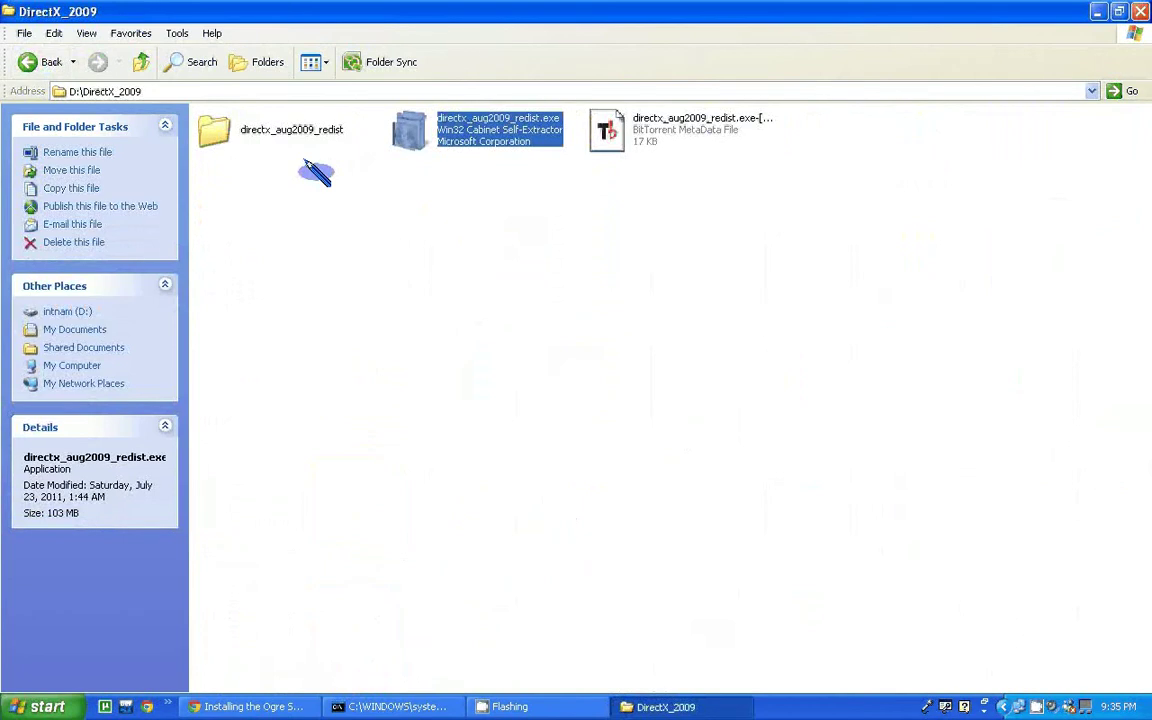
double_click(210, 122)
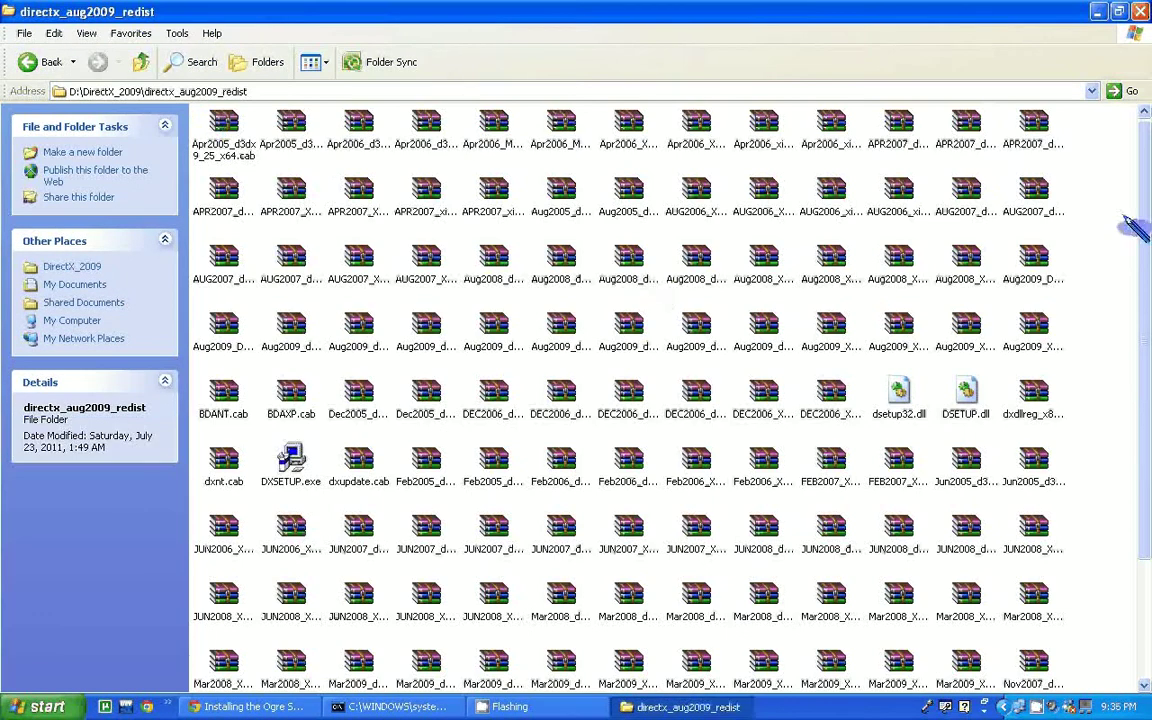
click(293, 458)
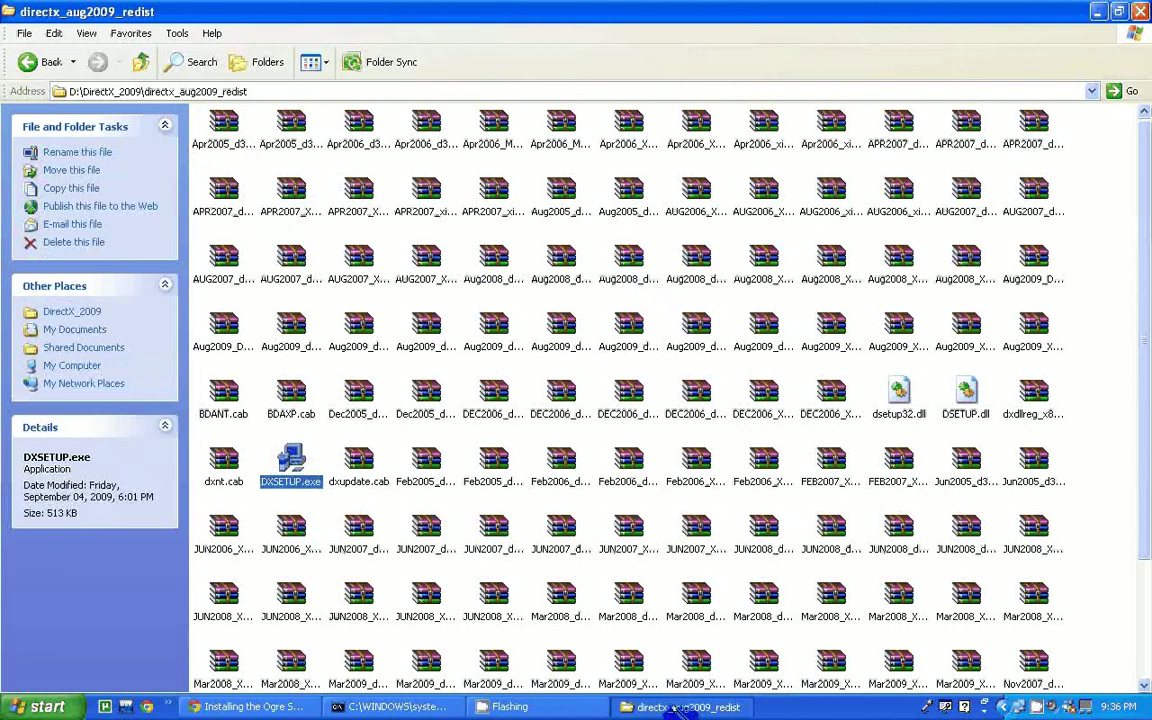
click(676, 708)
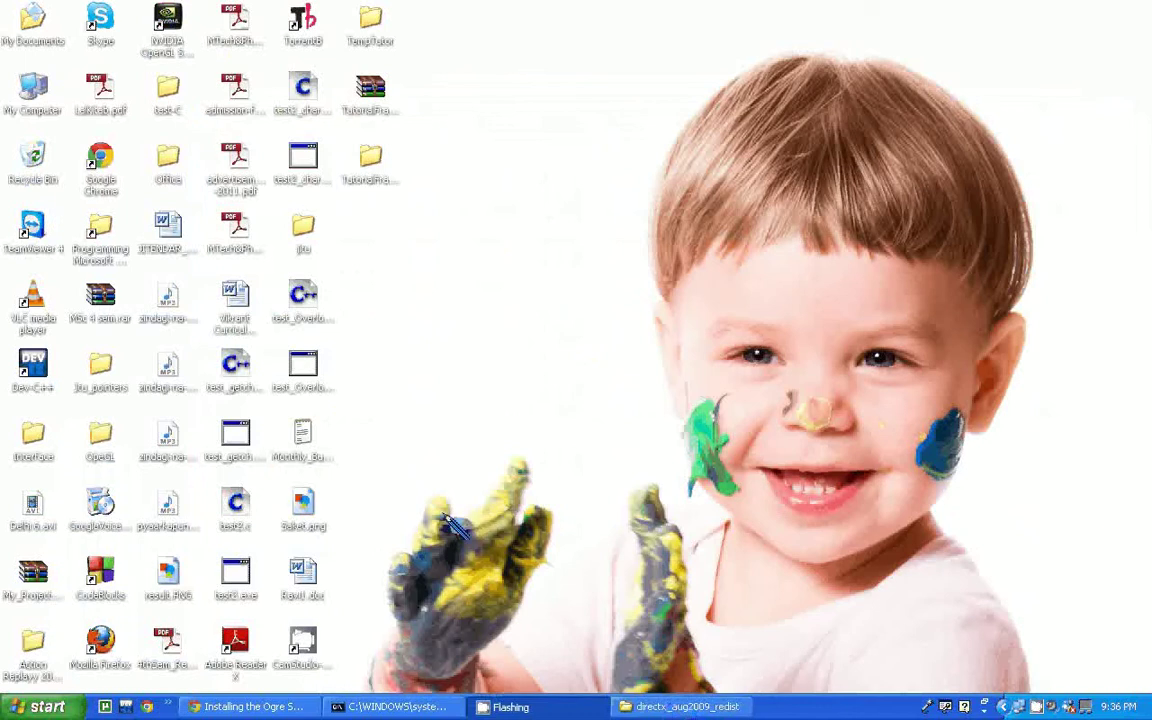
- In the Ogre SDK guide in Chrome, scroll to OGRE_HOME and select the Windows XP set command
click(258, 706)
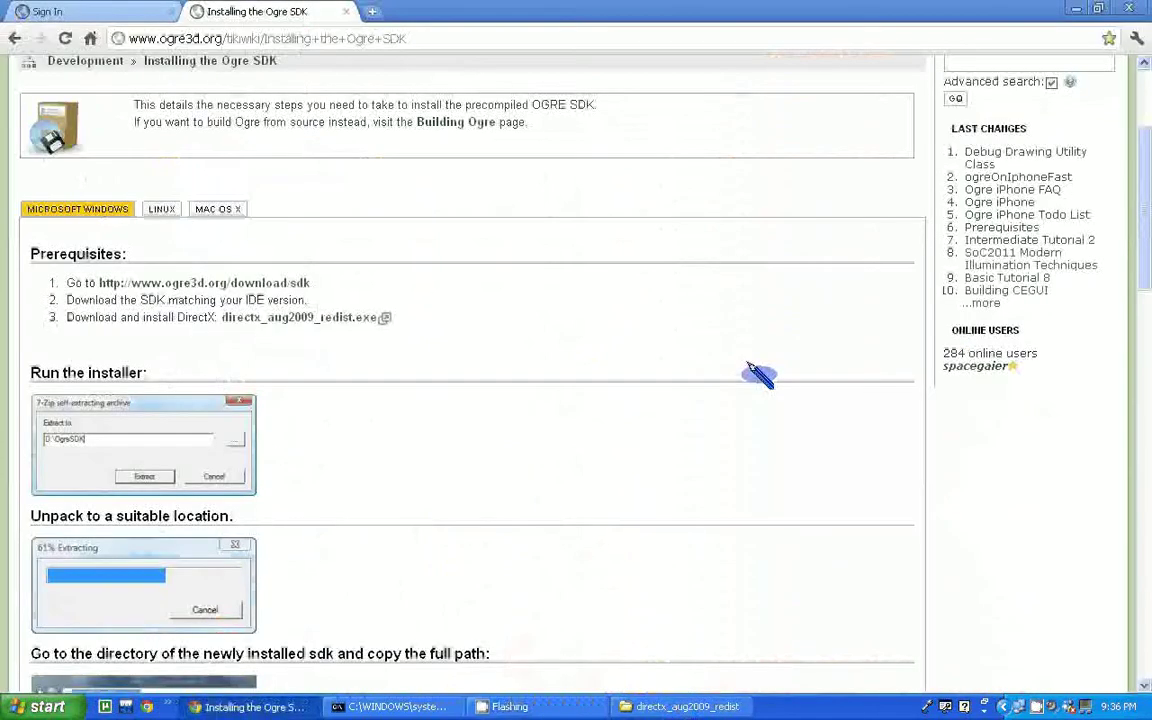
scroll(1138, 250, down, 1)
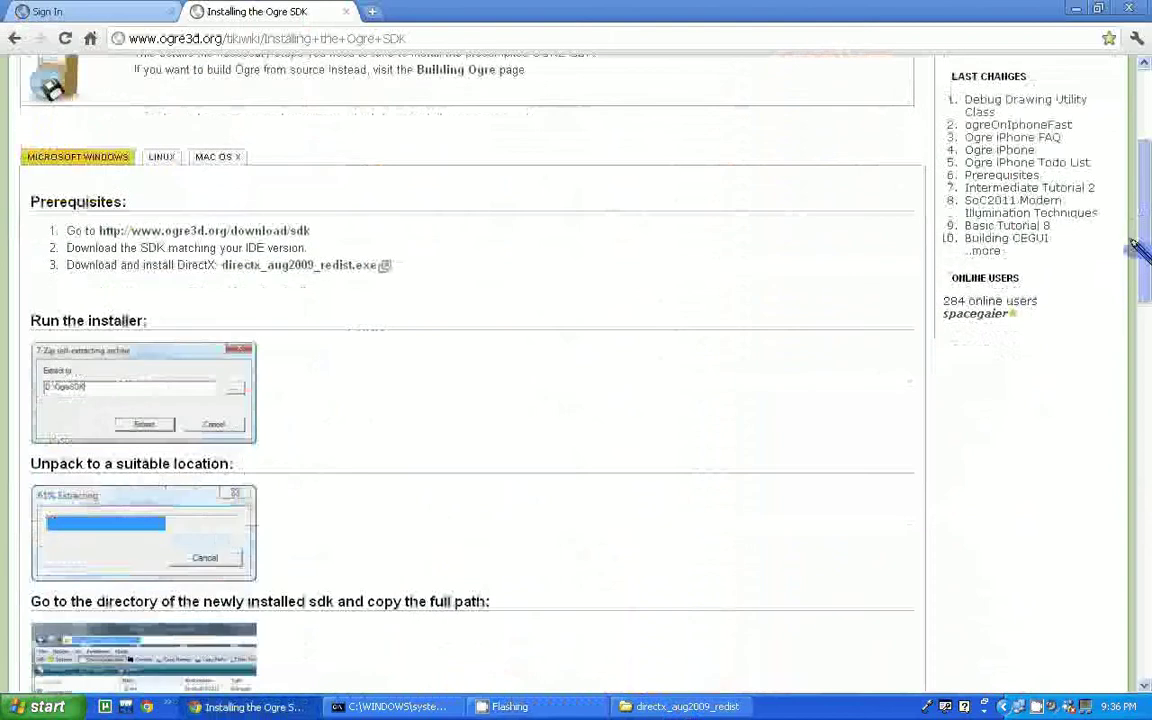
drag(1138, 250, 1138, 390)
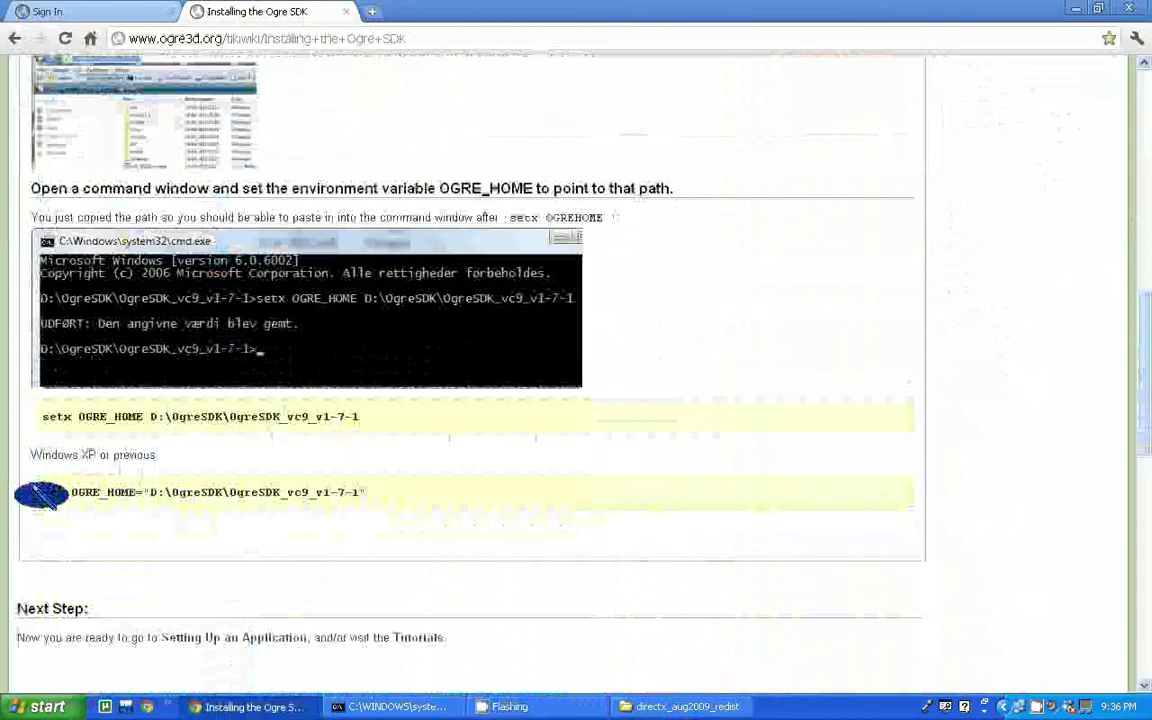
drag(42, 491, 365, 494)
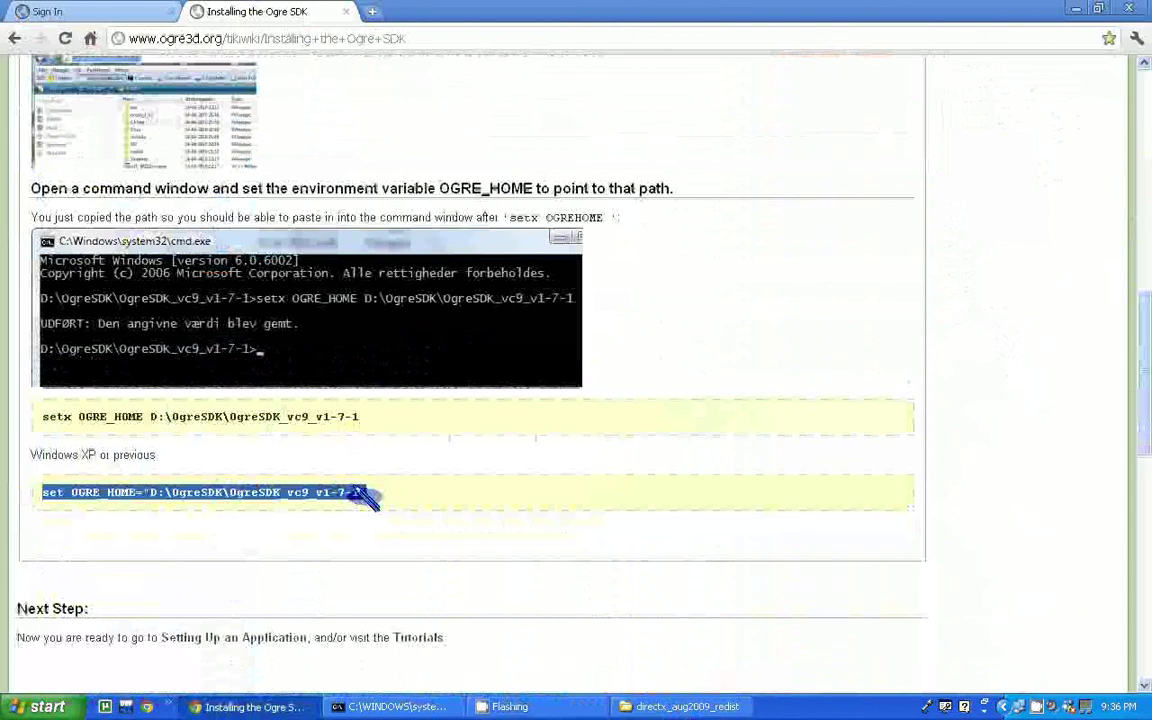
- Launch a Command Prompt by running cmd from the Start menu's Run box
click(45, 706)
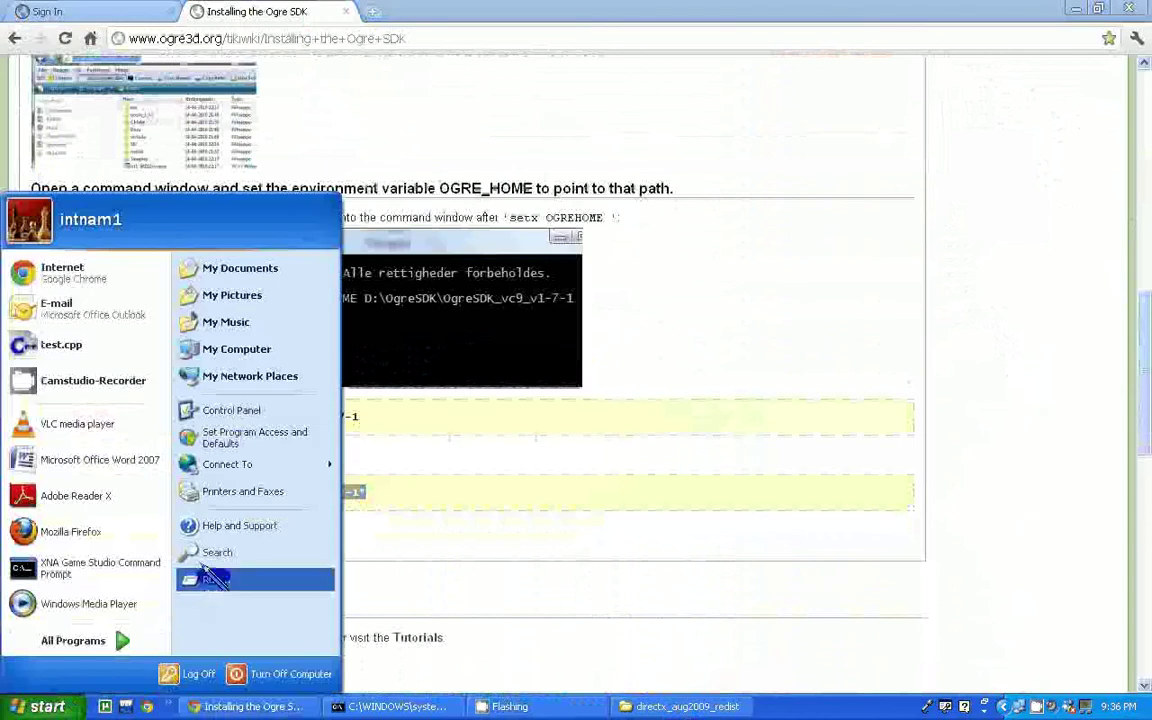
click(212, 579)
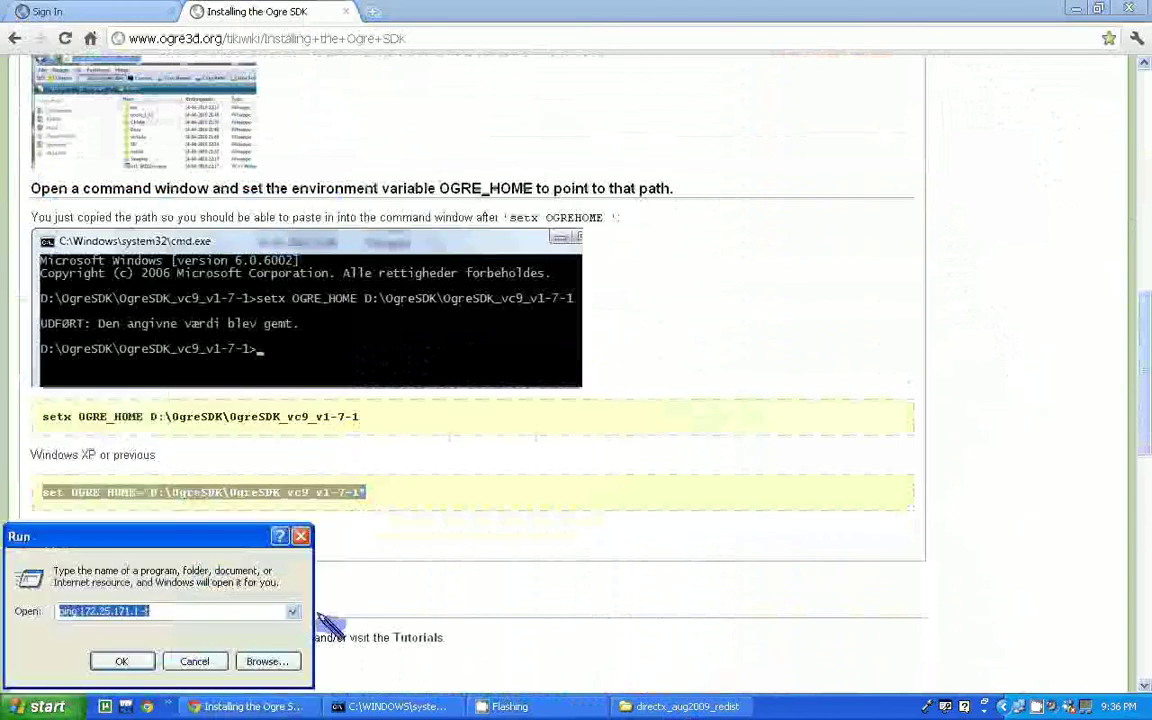
text(cmd)
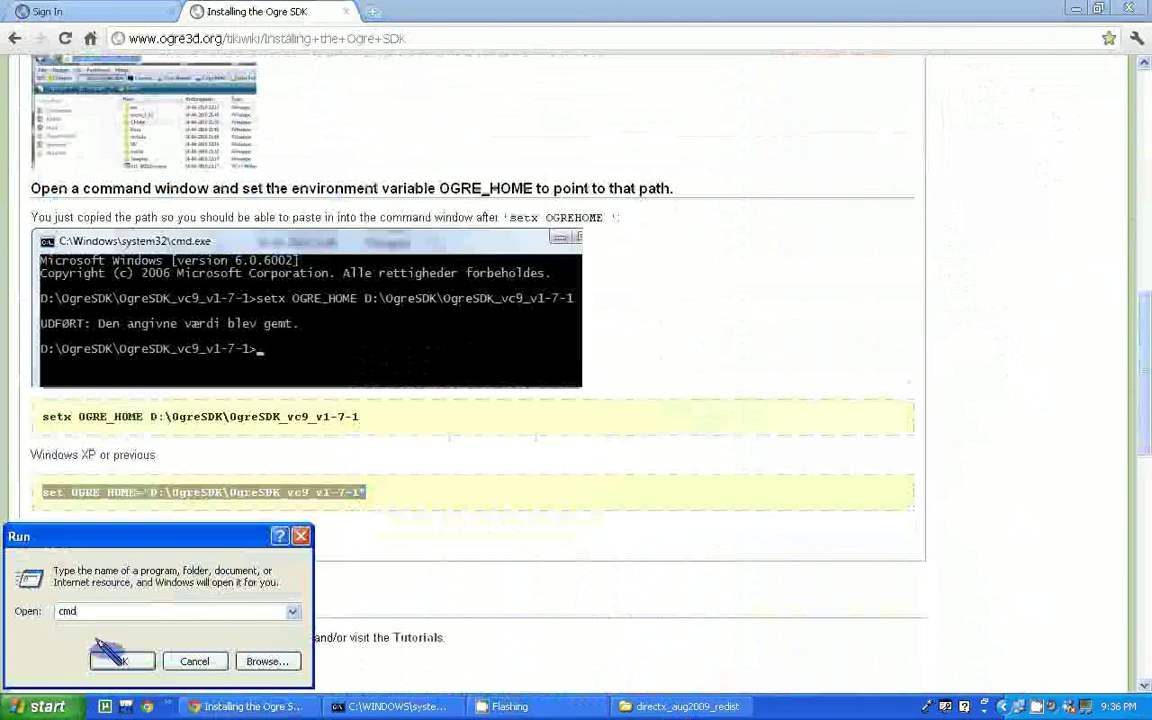
click(114, 659)
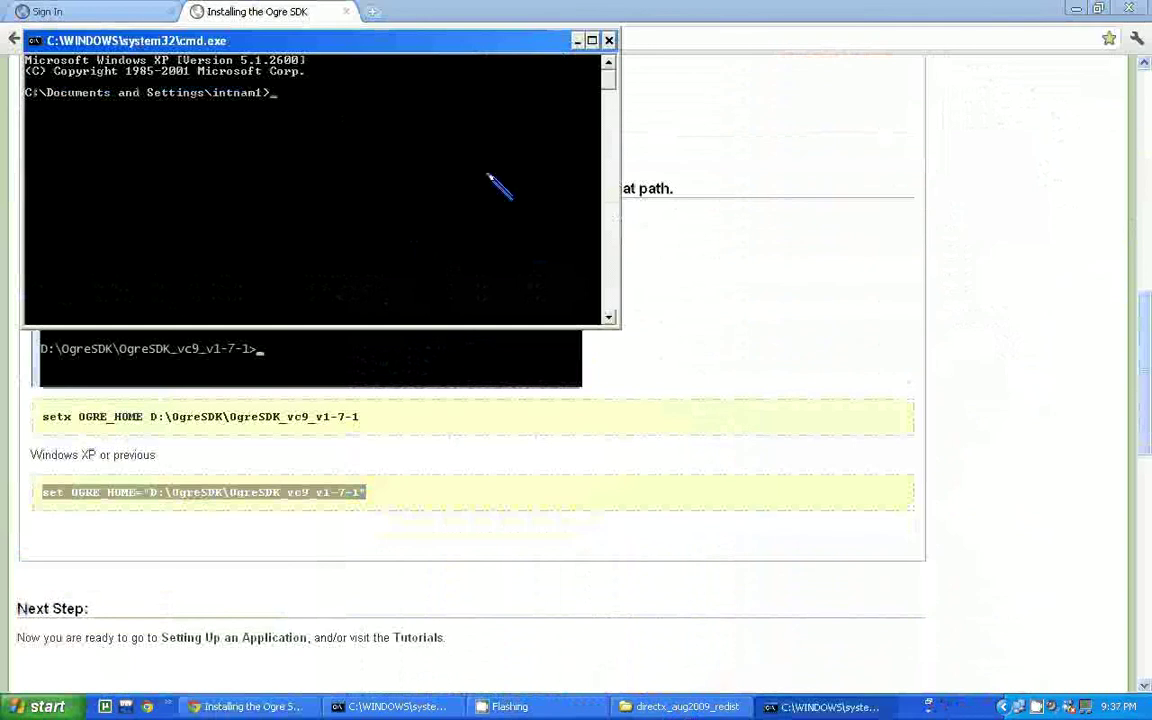
- Move the prompt up to C:\ with cd.. twice, then switch to drive D:
text(cd...)
key(Return)
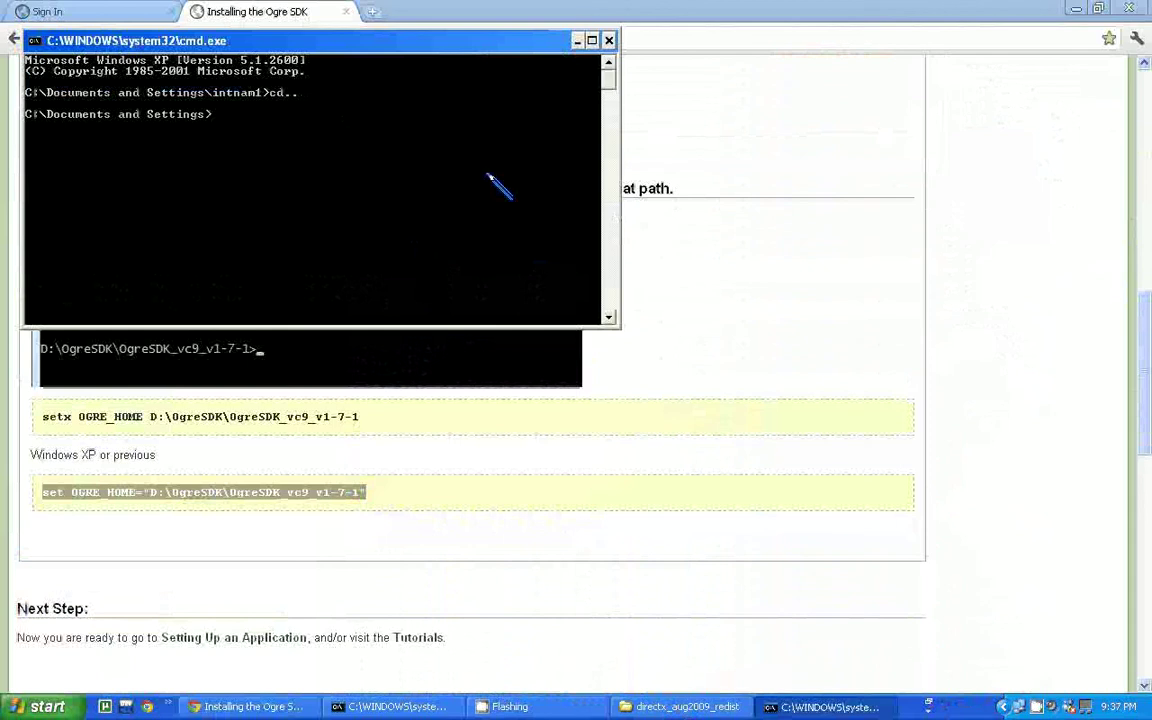
text(cd..)
key(Return)
text(d)
text(:)
key(Return)
- Begin typing the command 'set OGRE_' at the D: prompt
text(set)
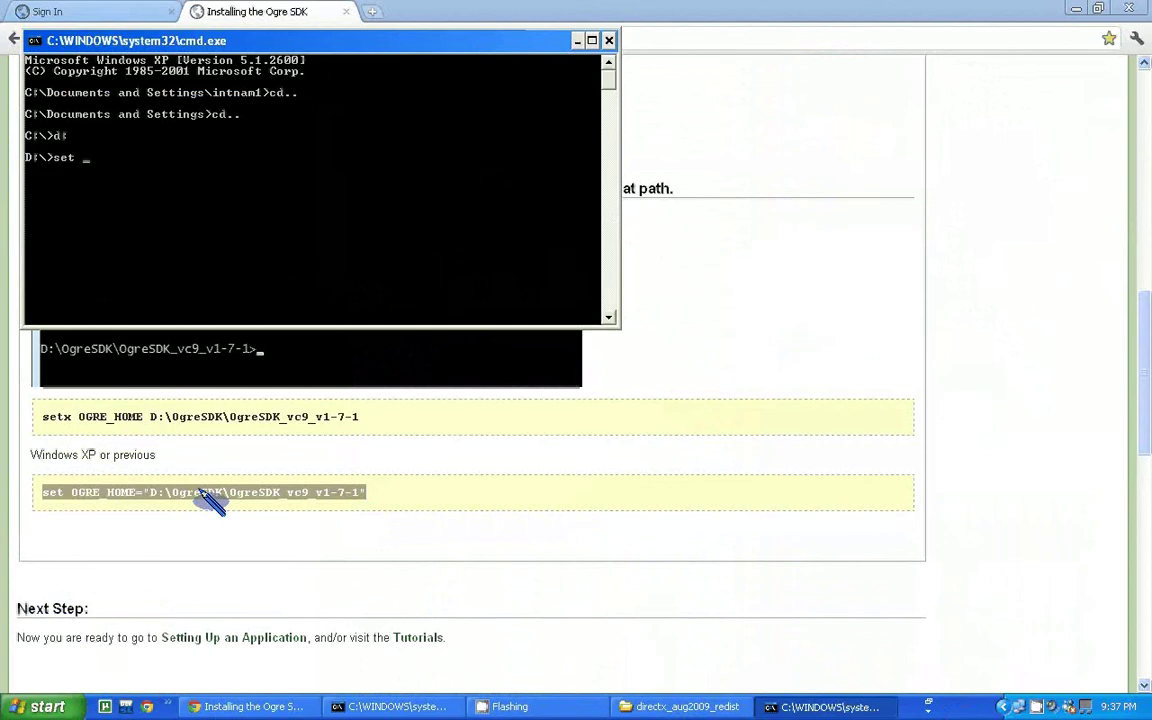
text(O)
text(Gr)
key(BackSpace)
text(RE)
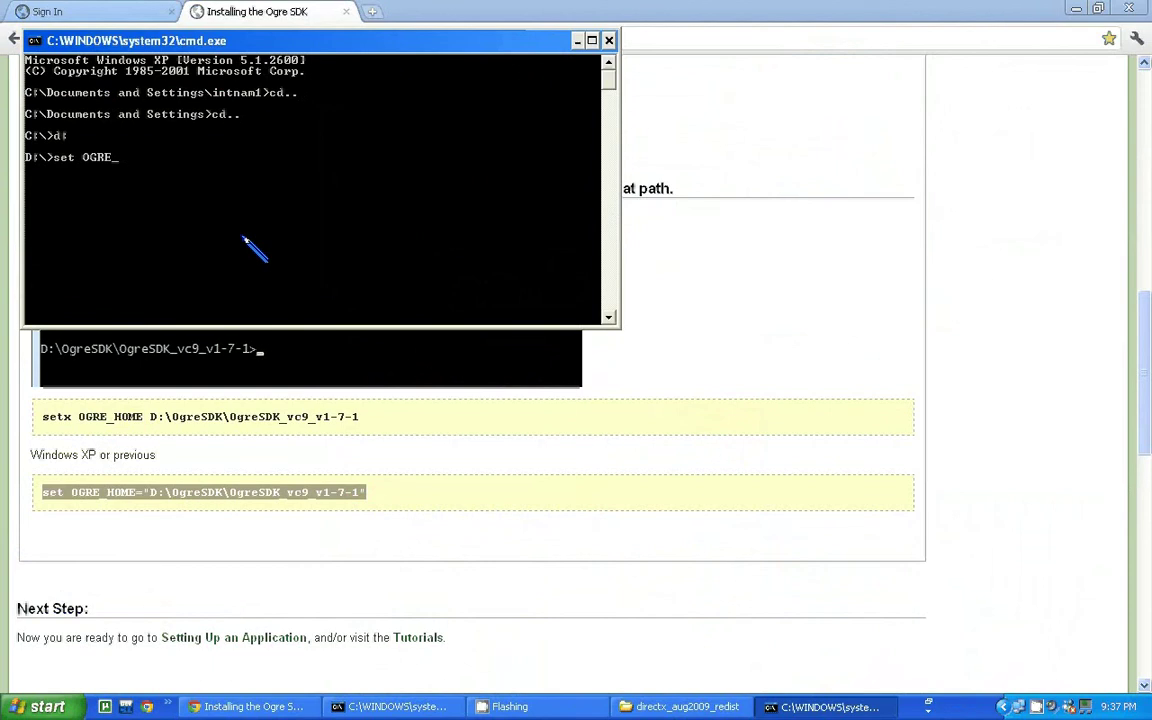
text(_)
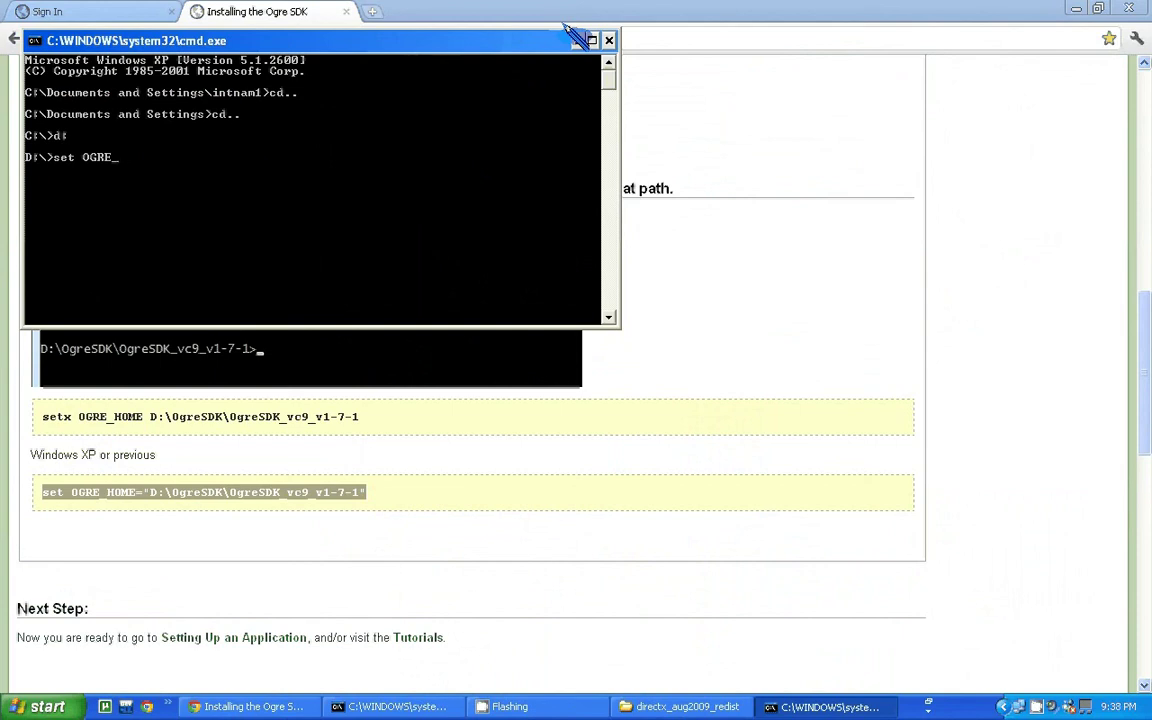
- Open Environment Variables from My Computer's Properties, Advanced tab
click(572, 34)
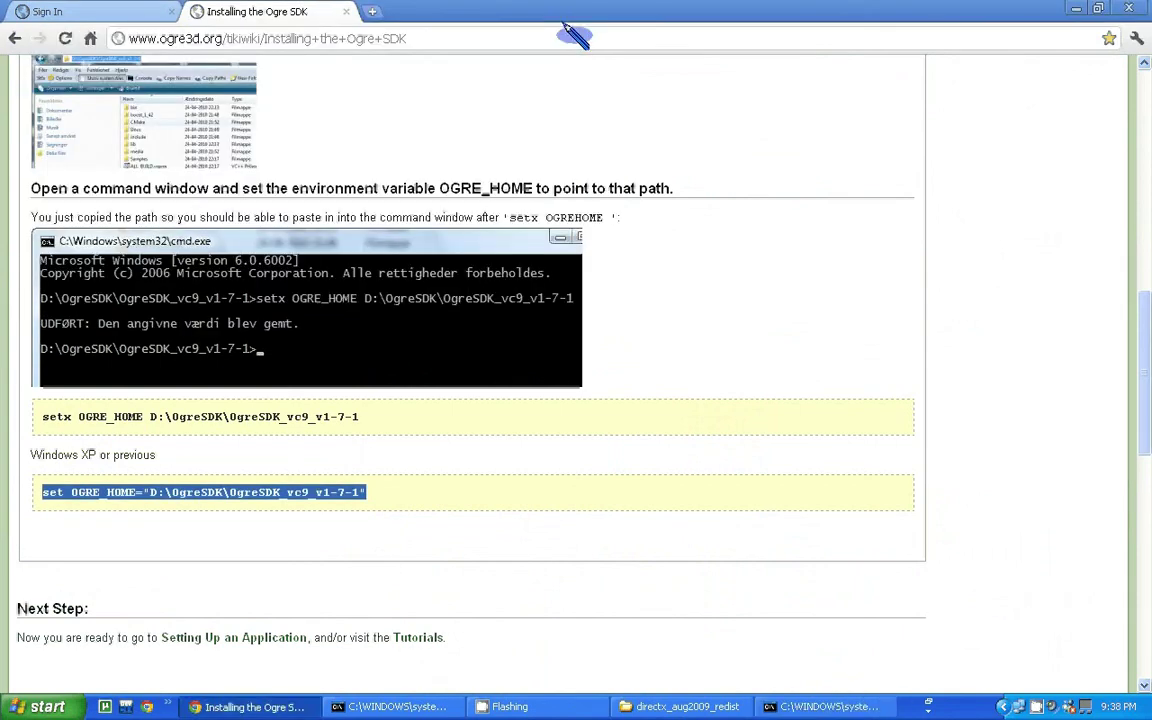
click(1075, 8)
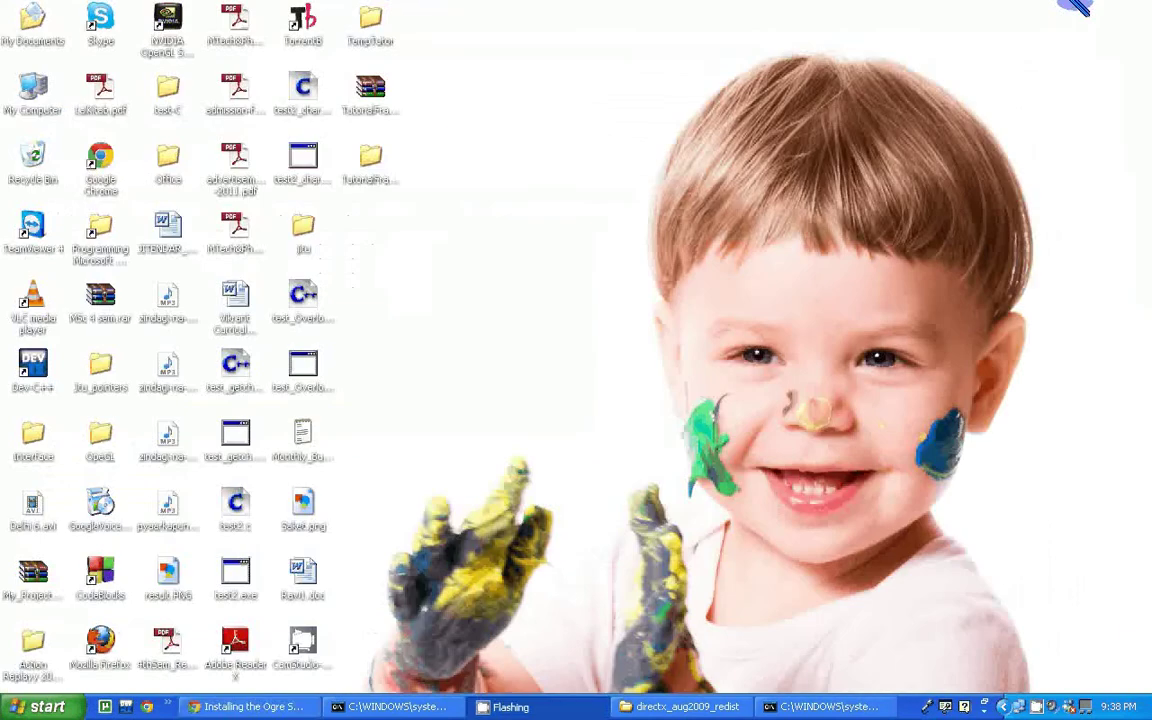
click(35, 88)
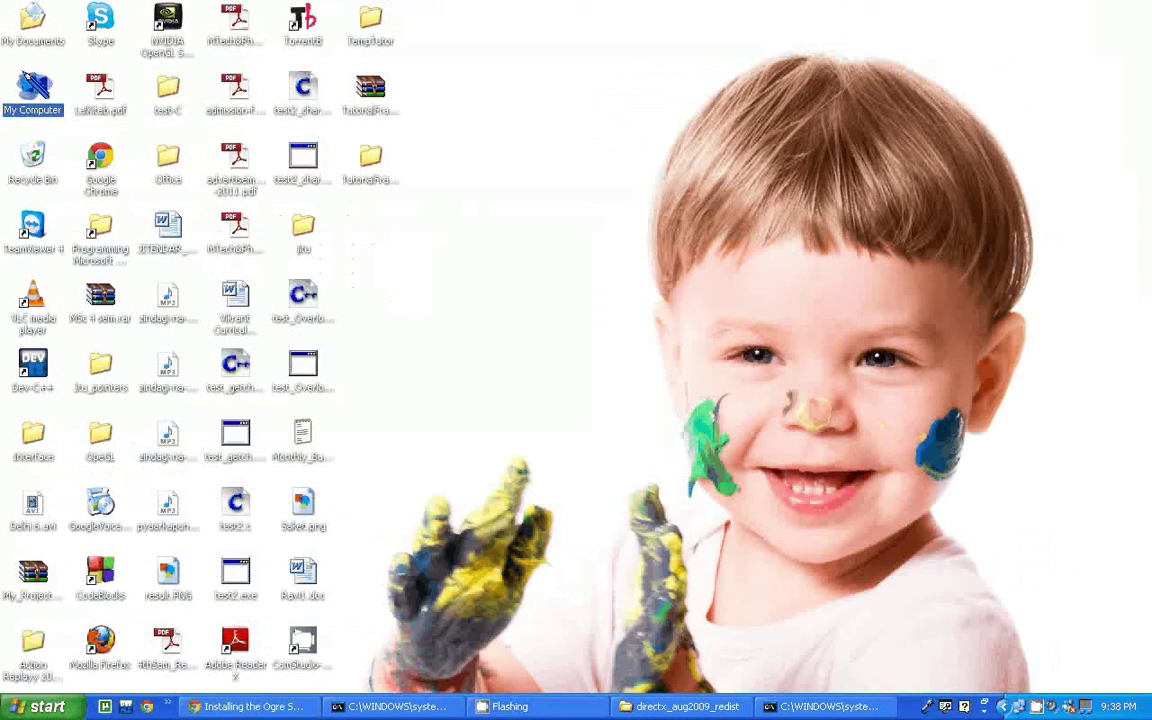
right_click(35, 85)
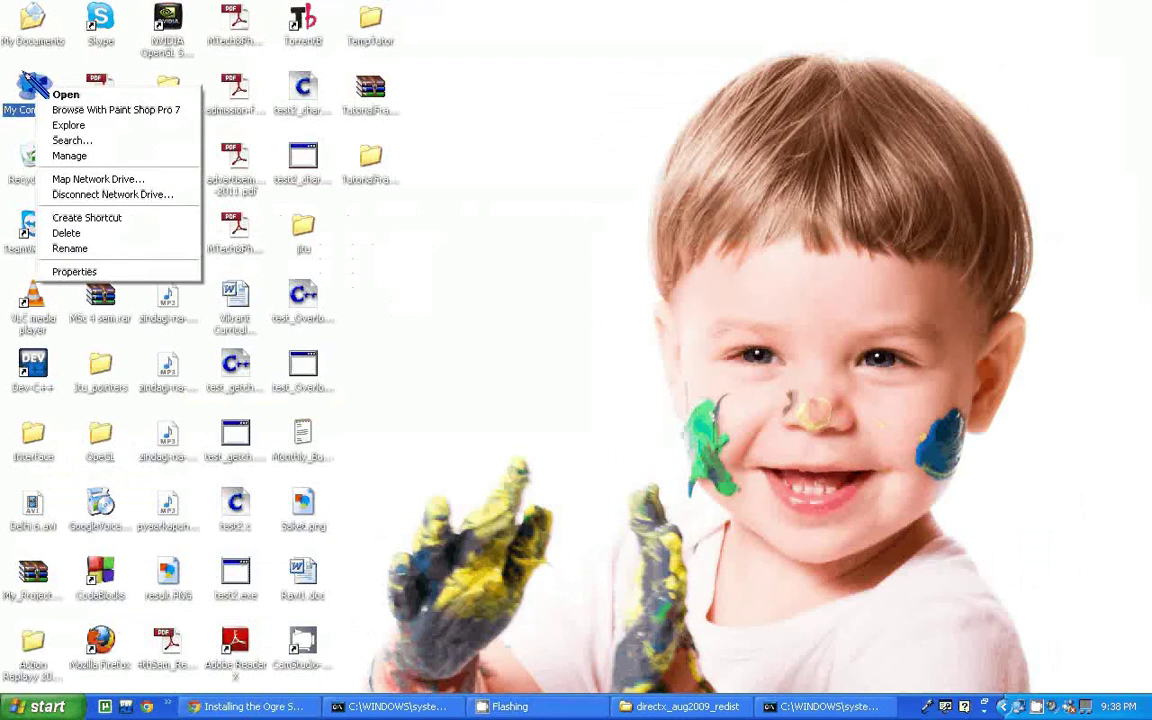
click(102, 265)
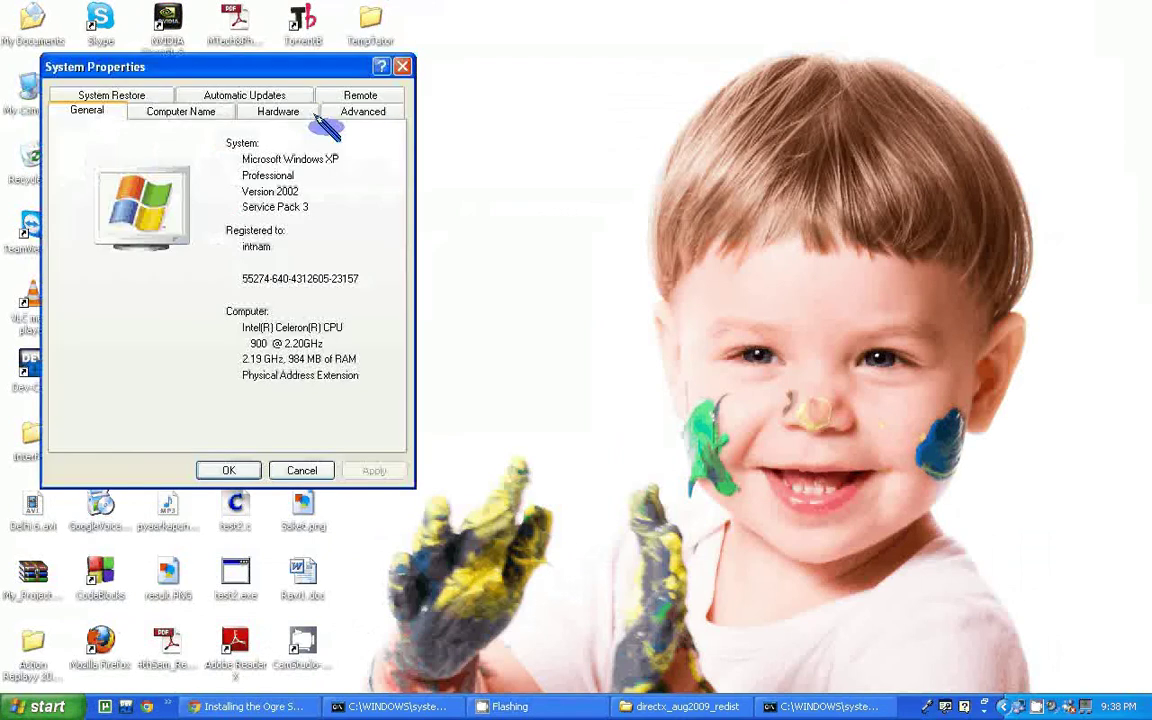
click(345, 113)
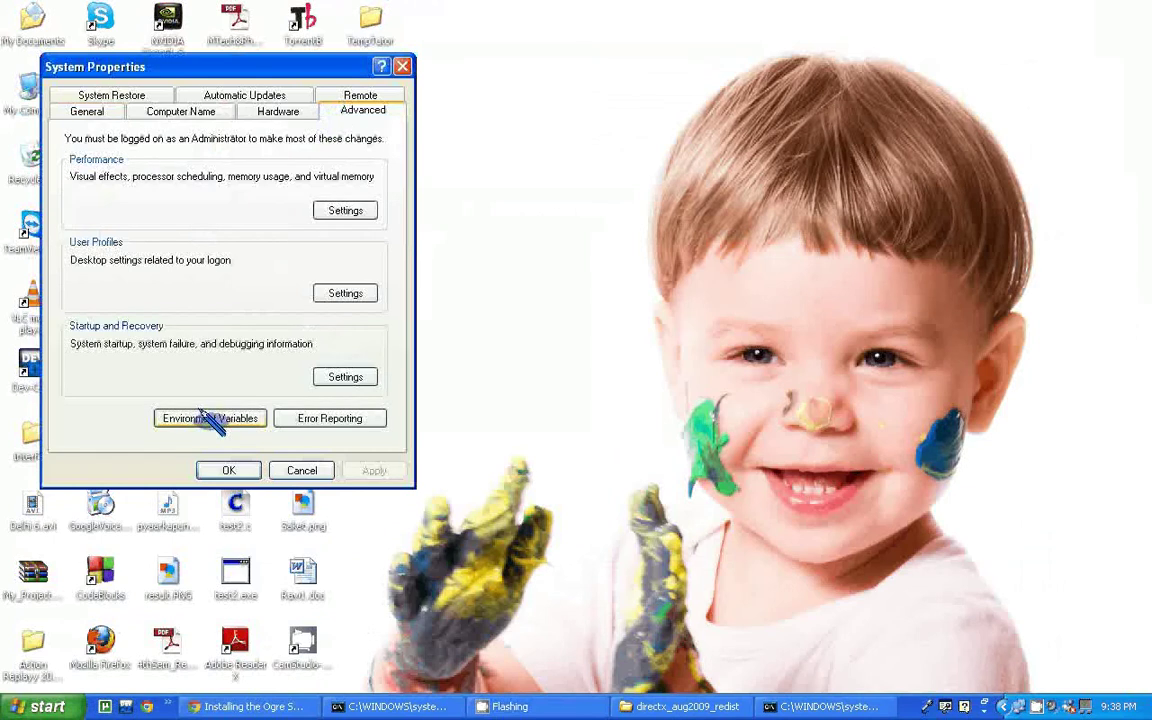
click(210, 418)
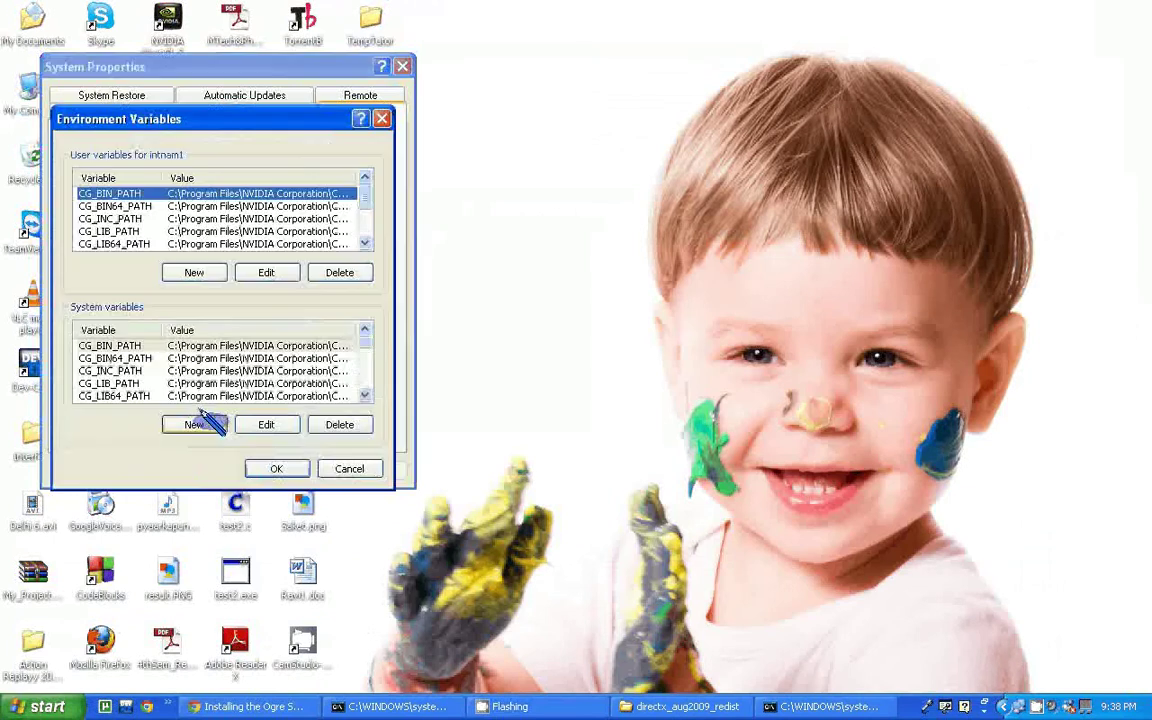
- Create a new user variable named OGRE_HOME
click(187, 270)
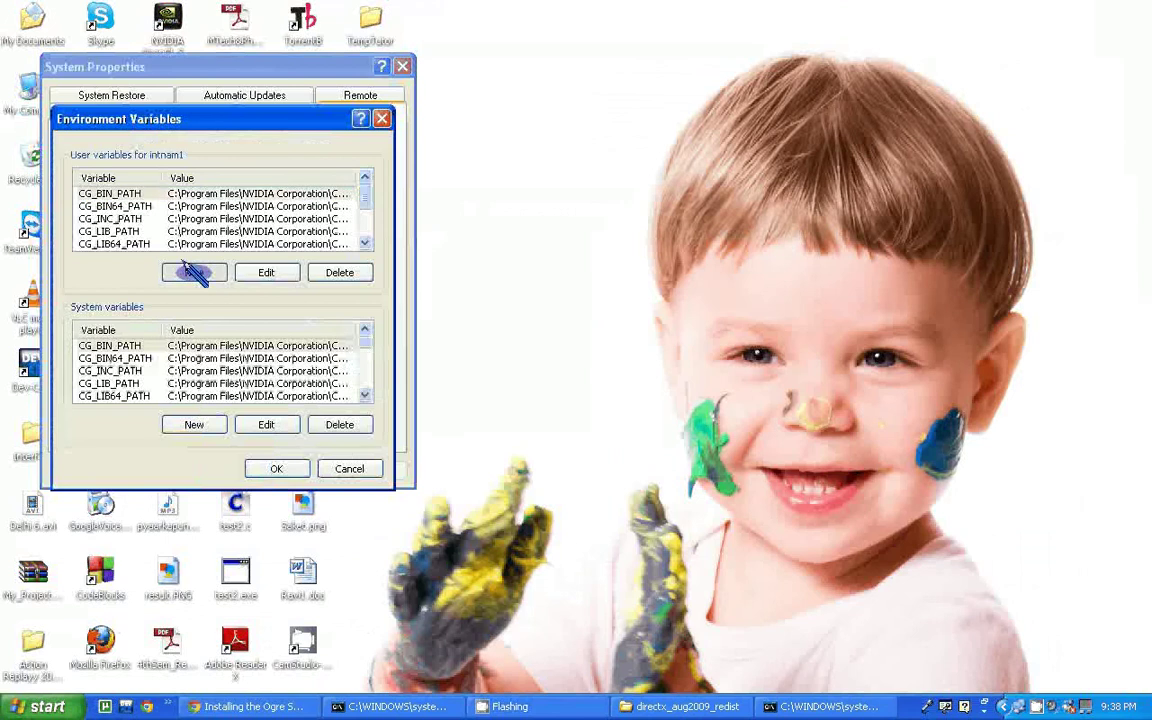
text(O)
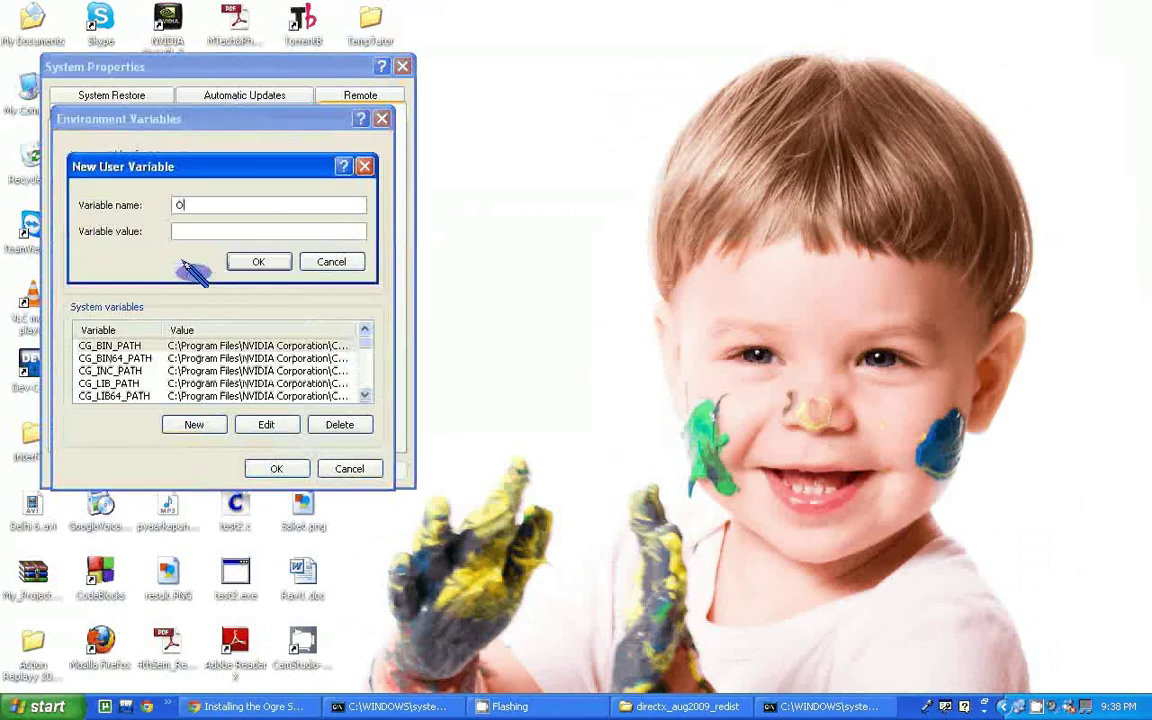
text(GR)
text(E_)
text(HOME)
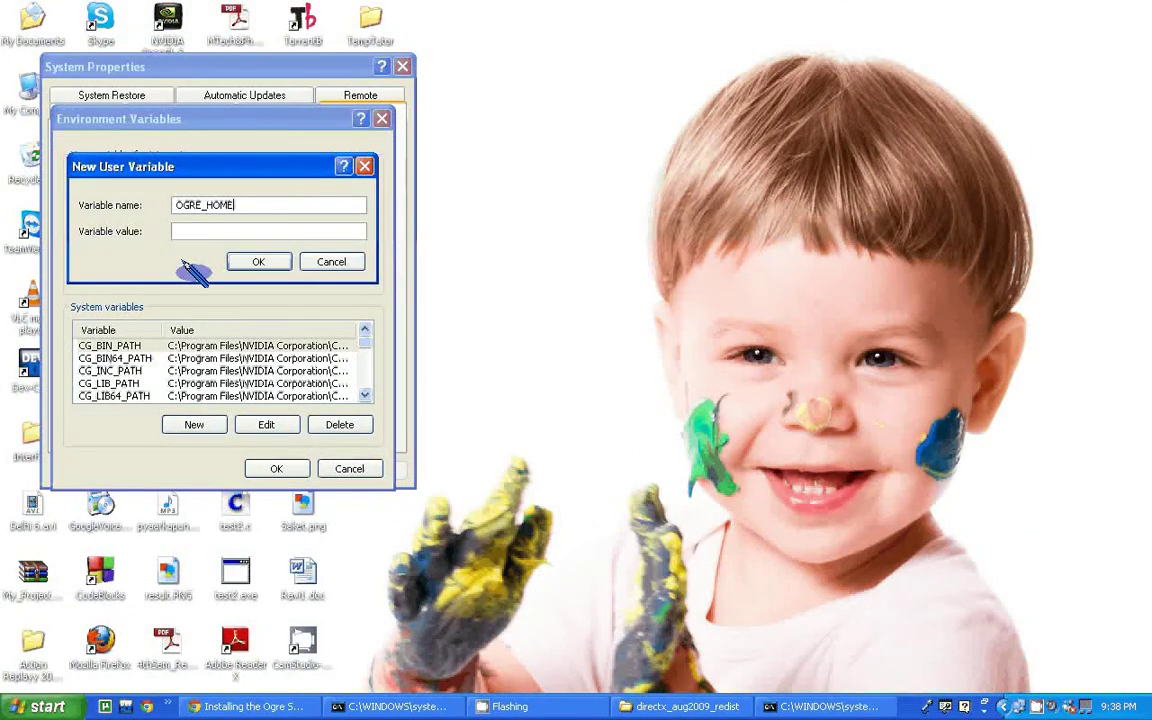
click(185, 231)
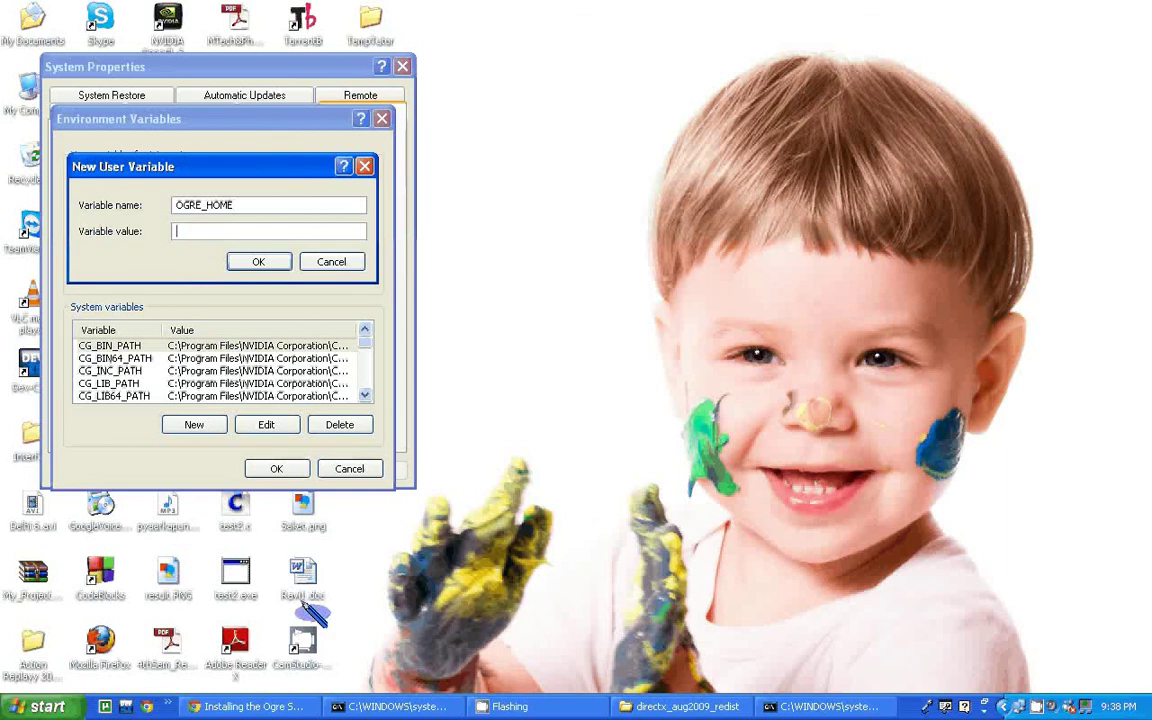
- In Explorer, go back to D:\ and open the Ogre3D SDK folder
click(680, 706)
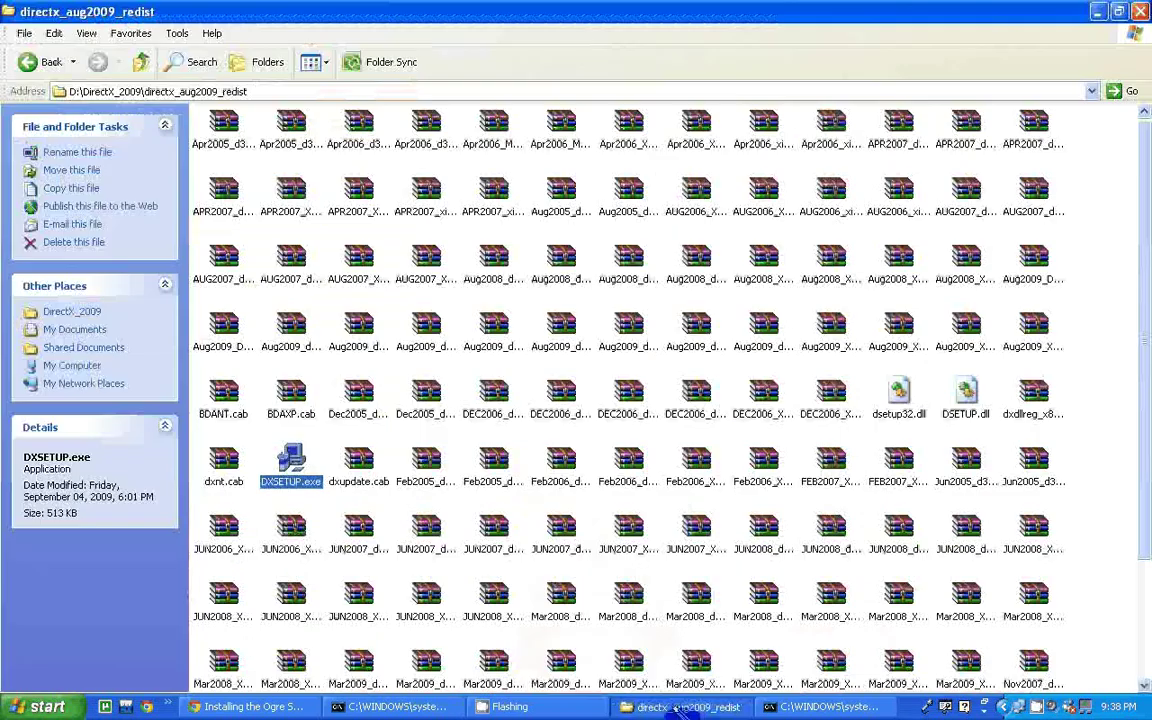
click(22, 62)
click(22, 62)
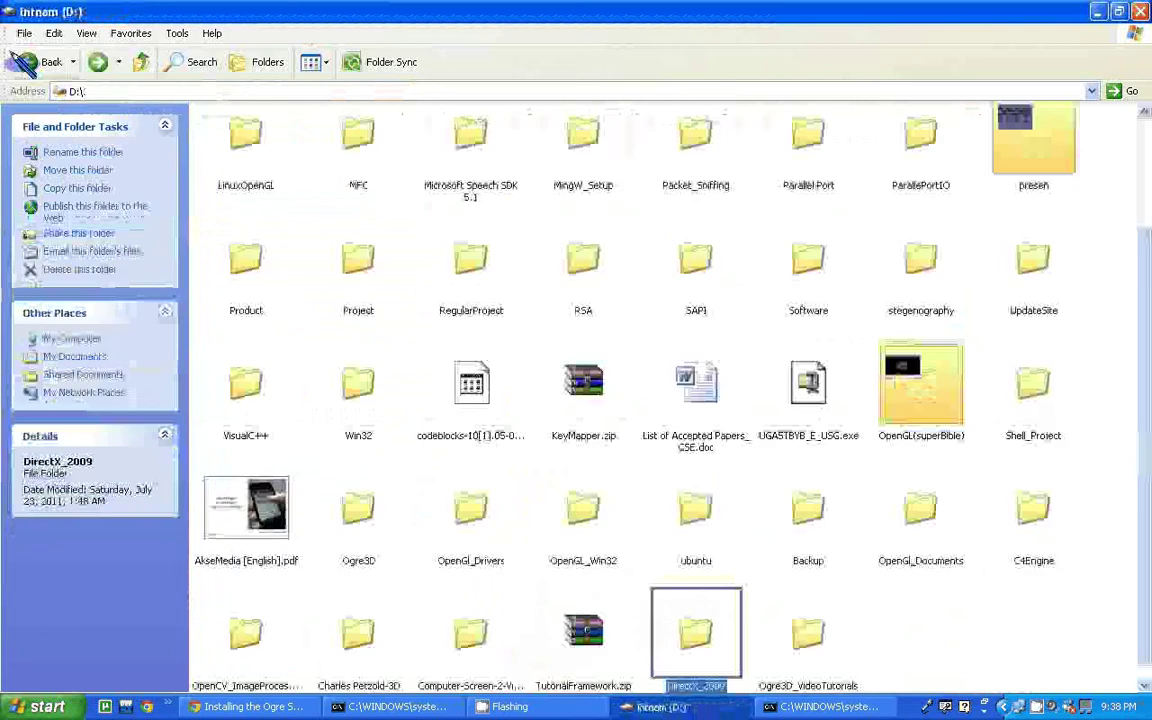
double_click(358, 508)
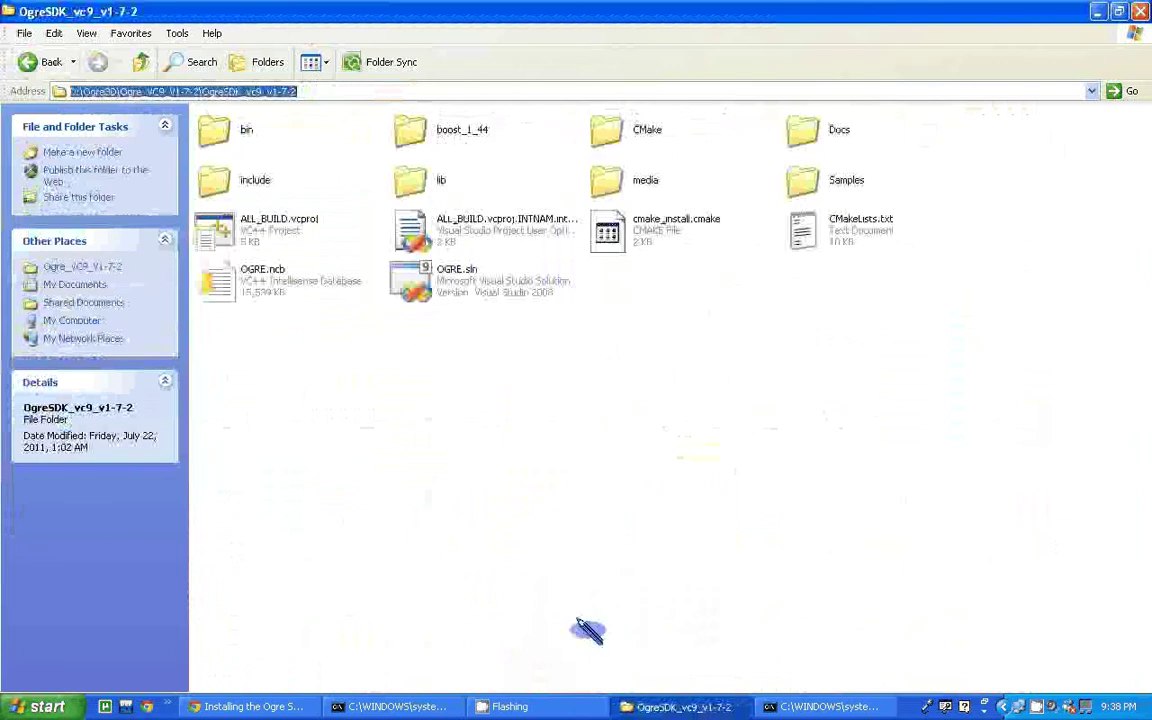
- Paste the OgreSDK_vc9_v1-7-2 path as OGRE_HOME's value, confirm, and check it in the list
click(659, 706)
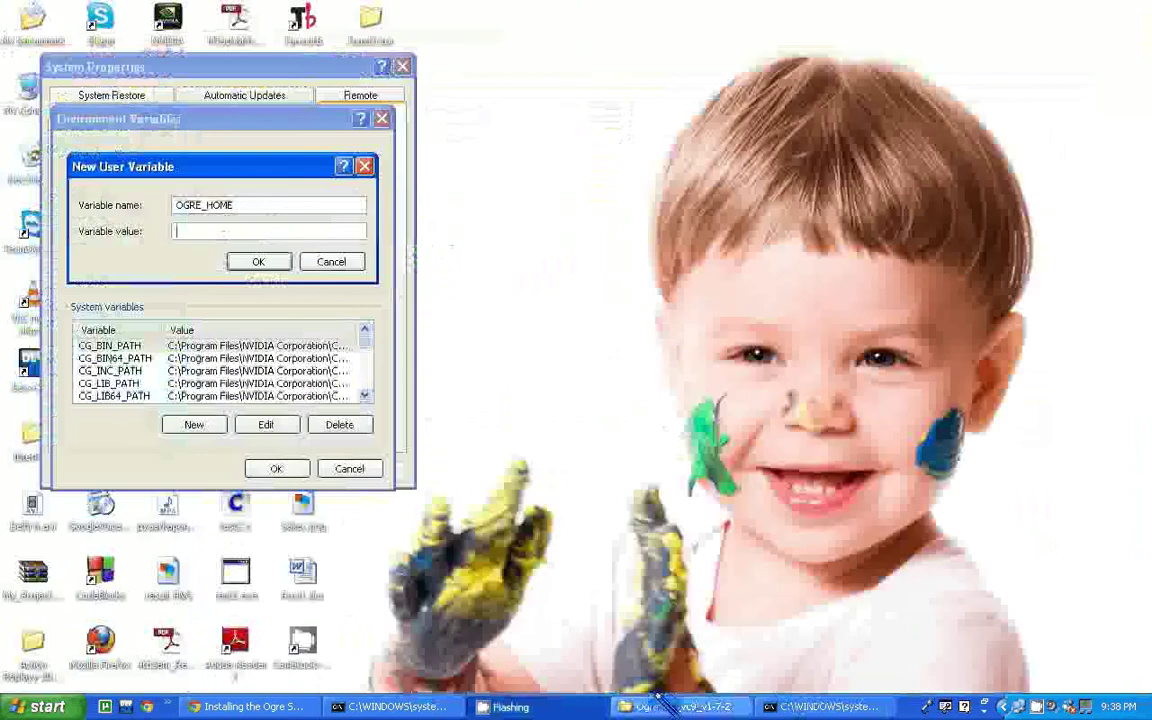
click(197, 223)
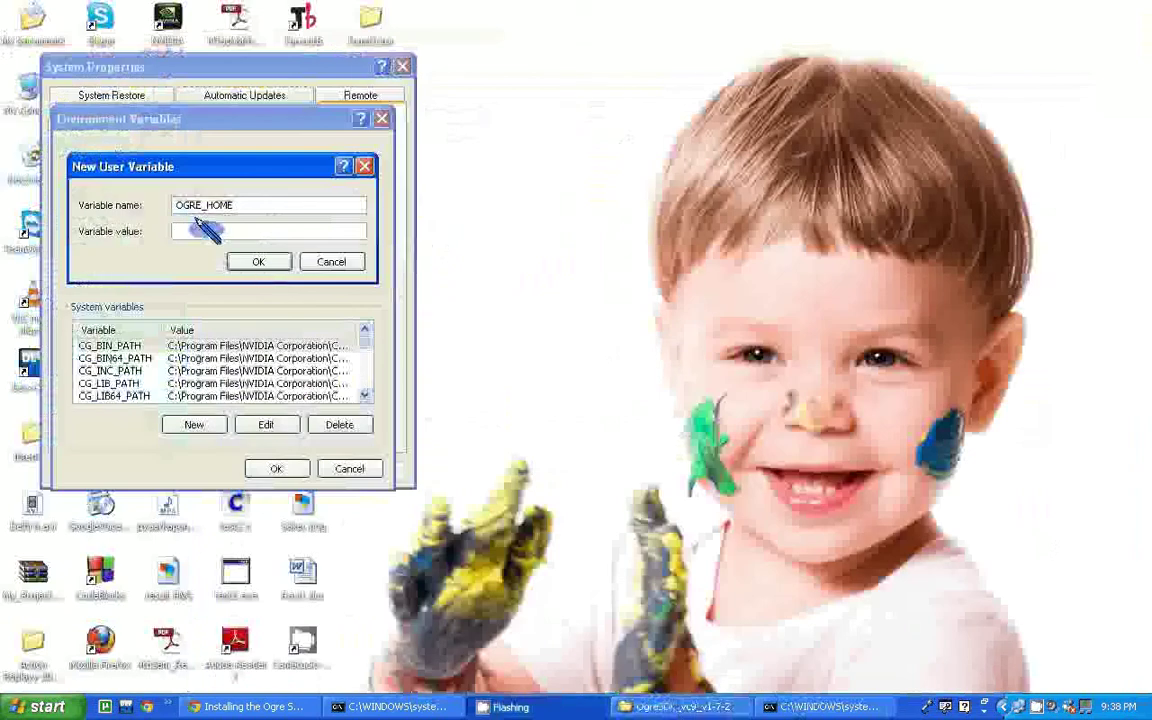
key(ctrl+v)
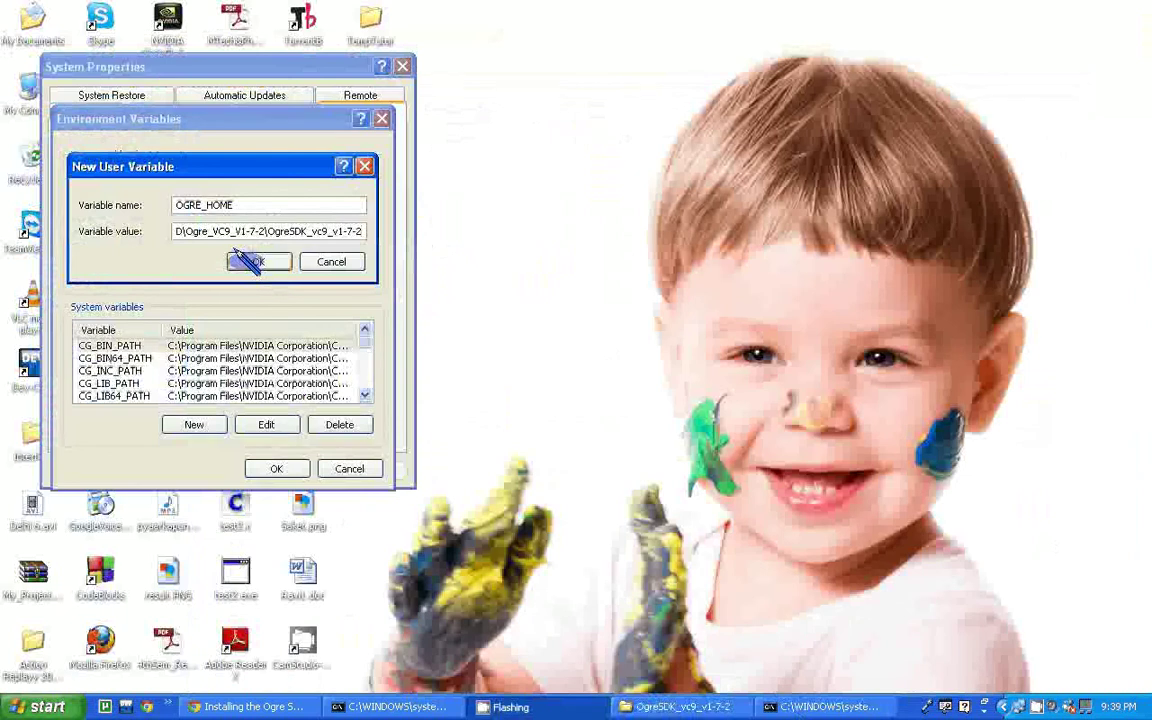
click(318, 261)
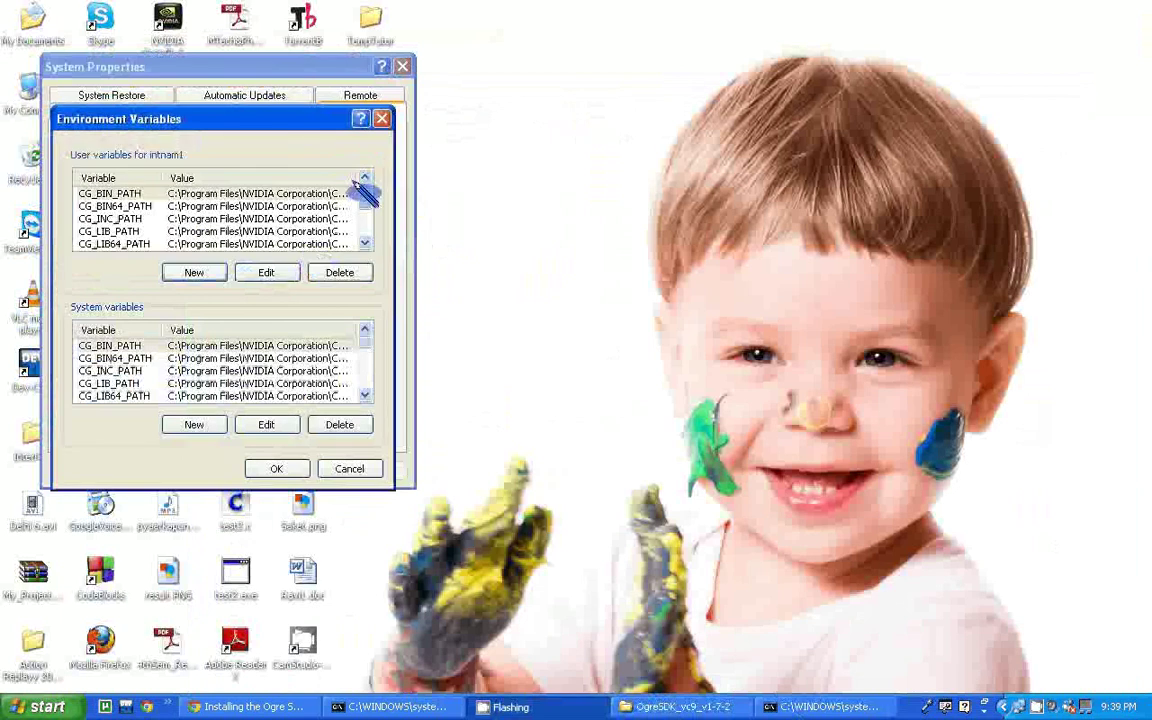
mouse_move(358, 188)
mouse_down()
mouse_move(358, 208)
mouse_move(352, 193)
mouse_up()
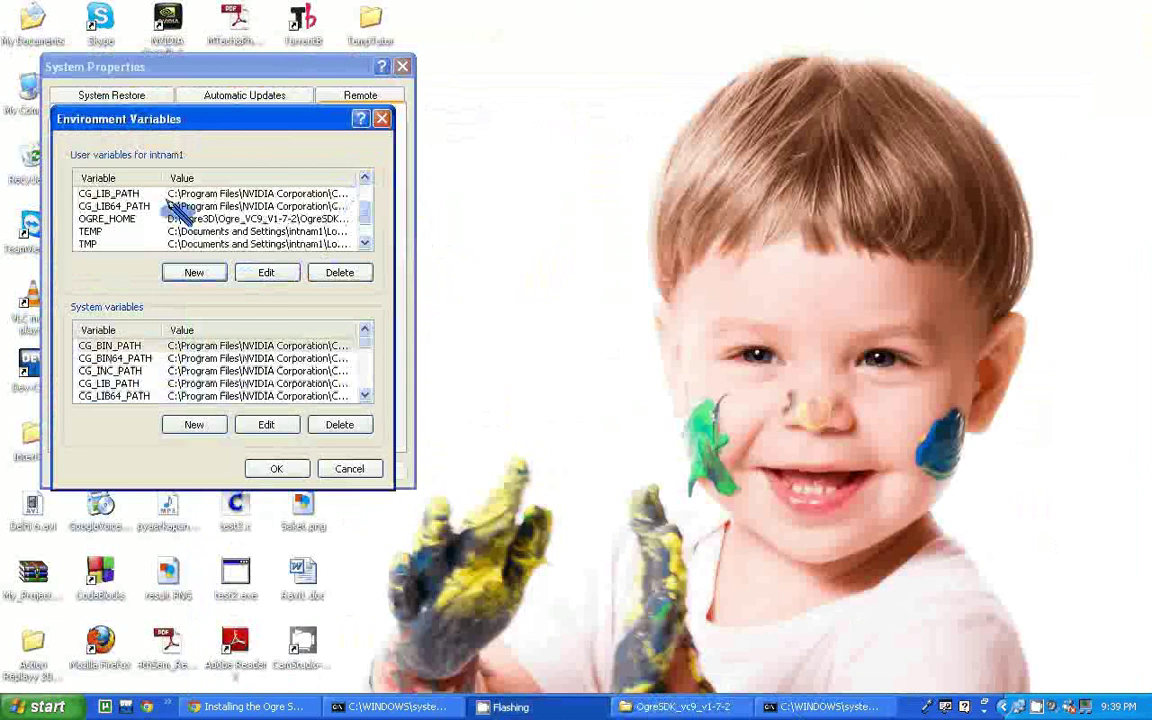
click(120, 218)
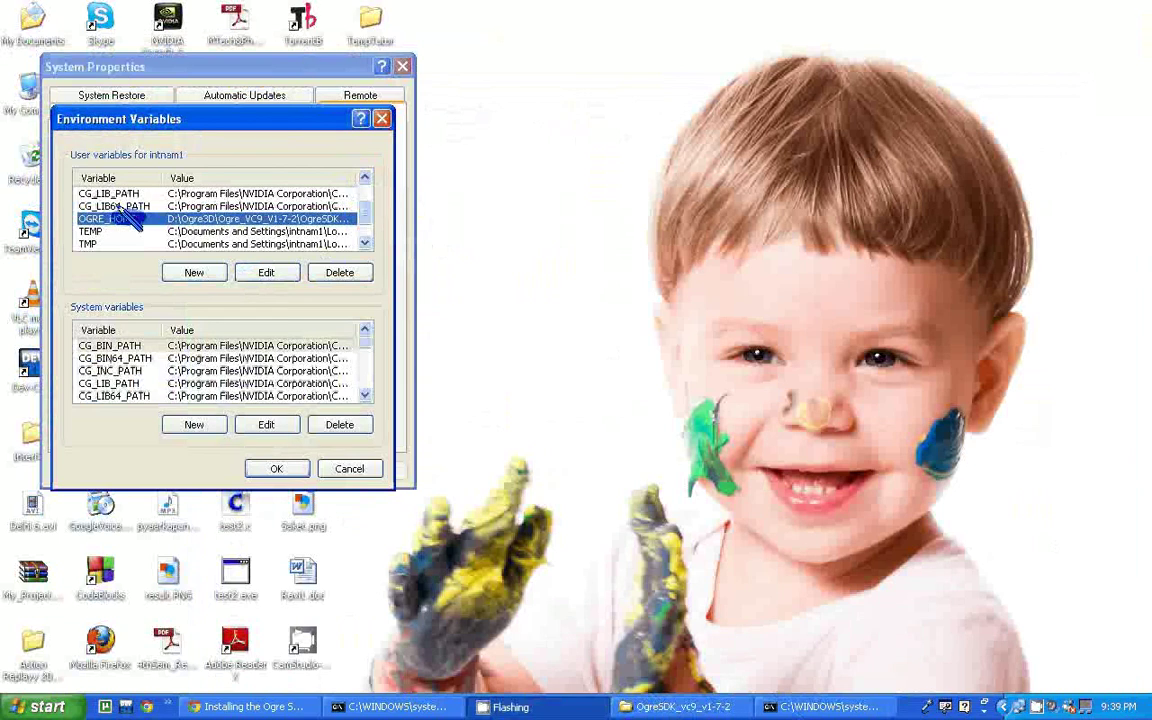
- Return to the Ogre SDK guide in Chrome at the OGRE_HOME step
click(250, 706)
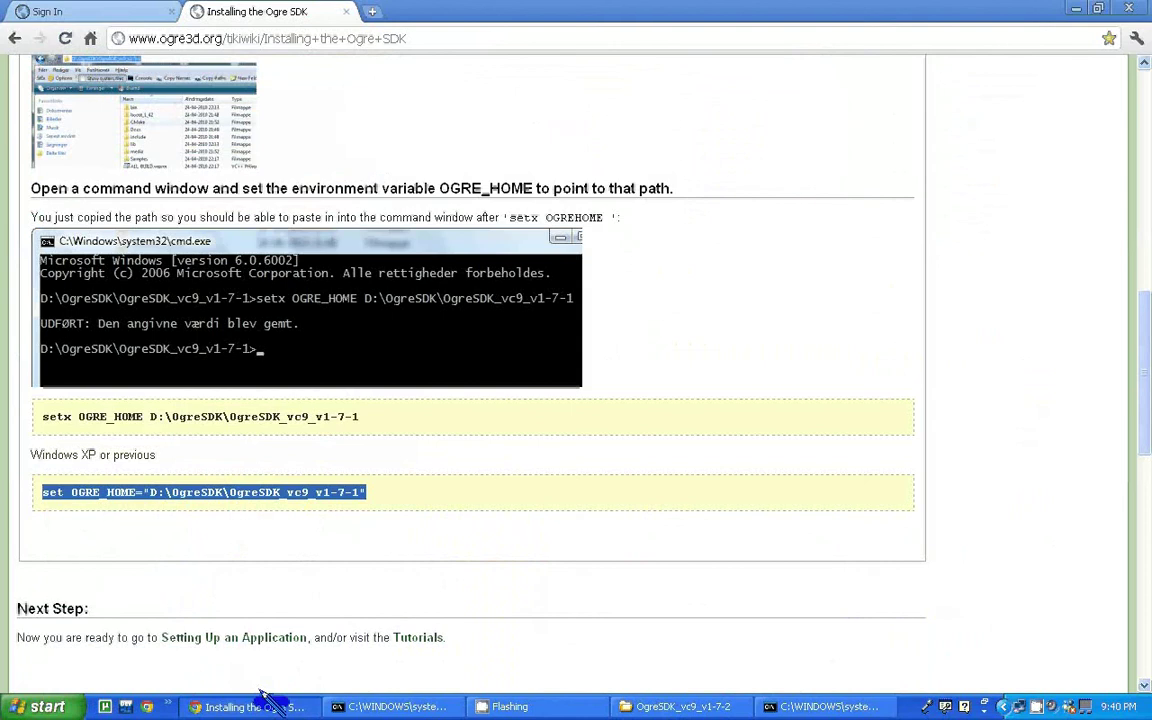
click(1036, 706)
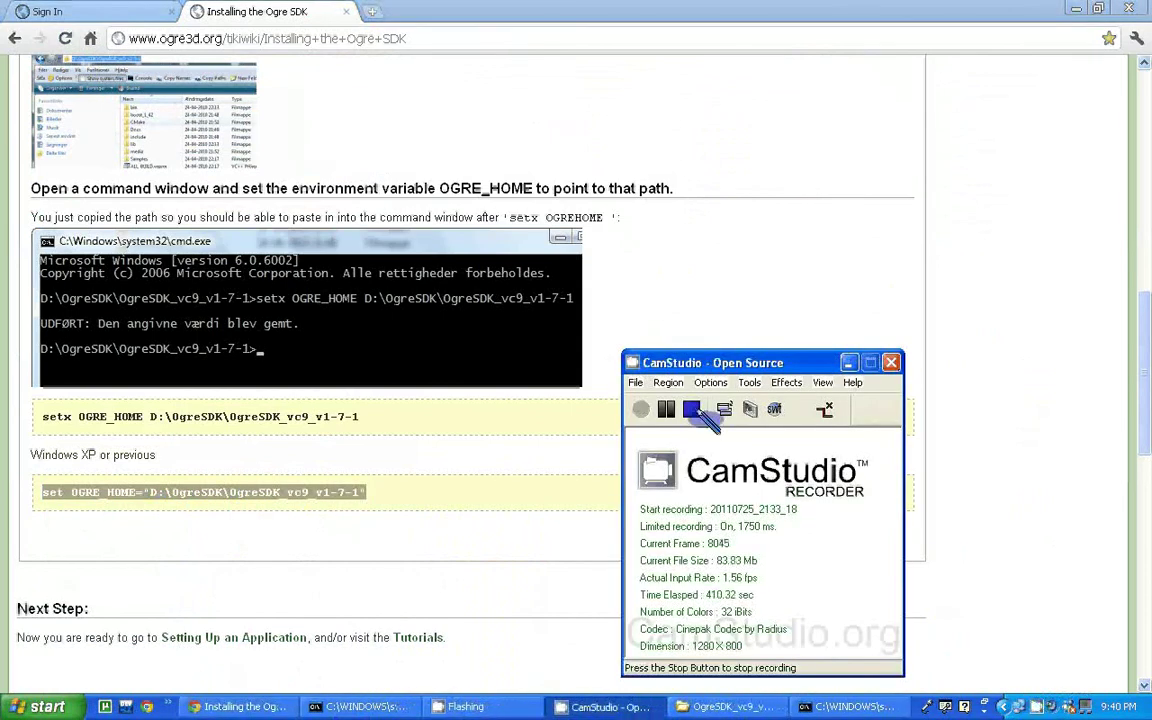